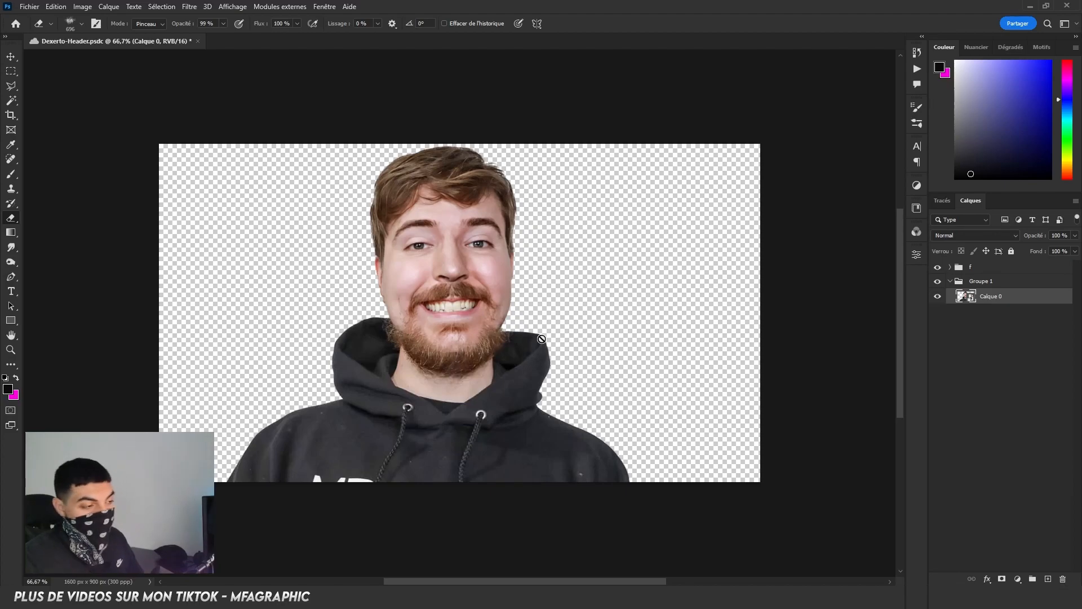
Step: Duplicate the Calque 0 portrait layer and lower Textures to -52 on the copy in the Camera Raw filter
key(ctrl+j)
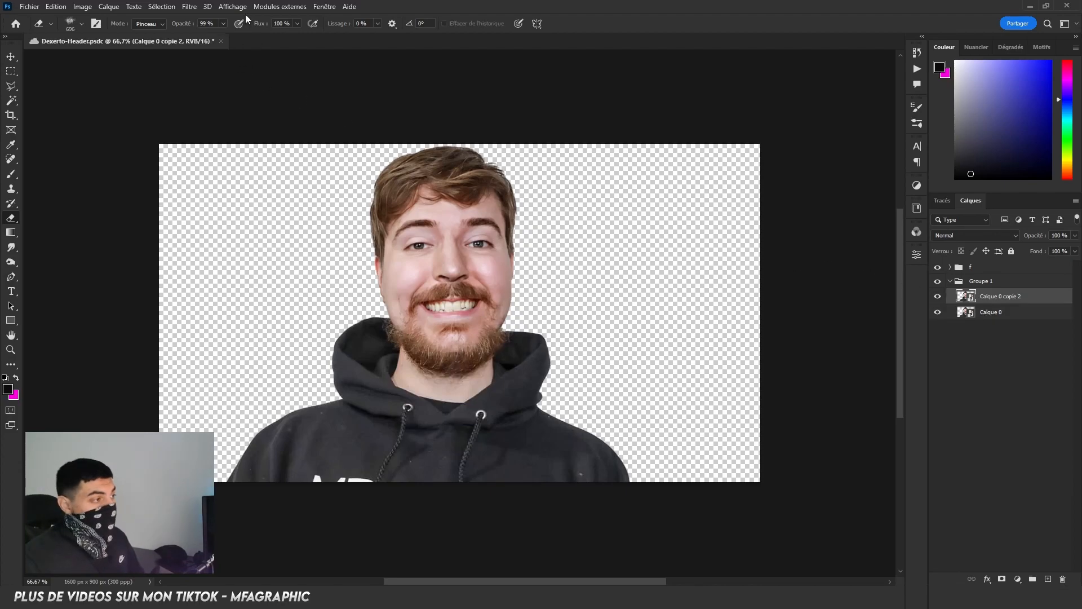
click(189, 6)
click(228, 92)
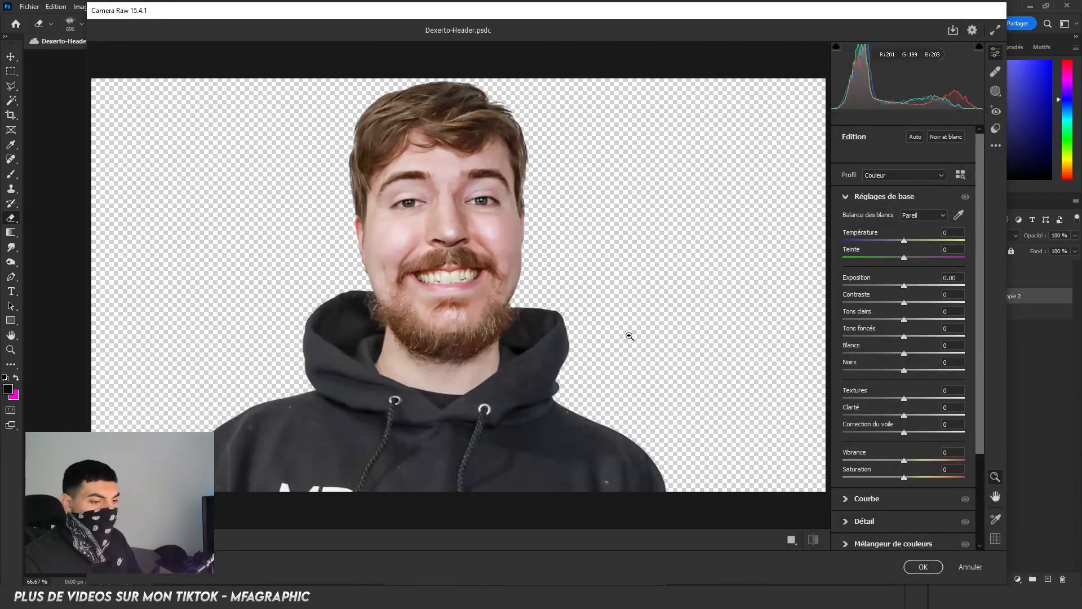
drag(900, 399, 879, 399)
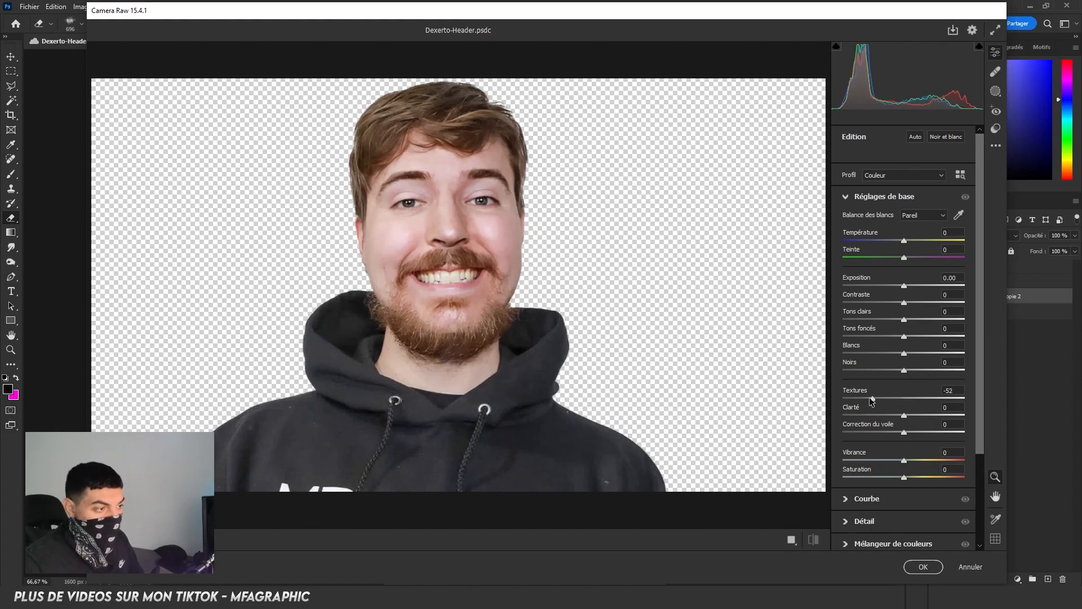
Step: Raise noise reduction to 49 in the Camera Raw detail settings and apply the filter to the copy
click(873, 196)
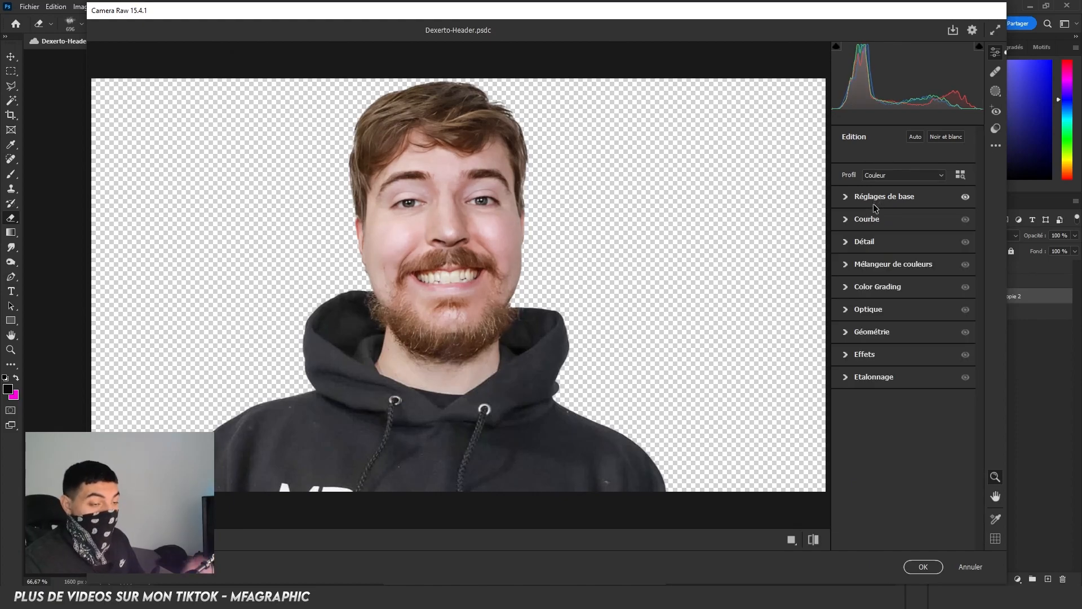
click(865, 242)
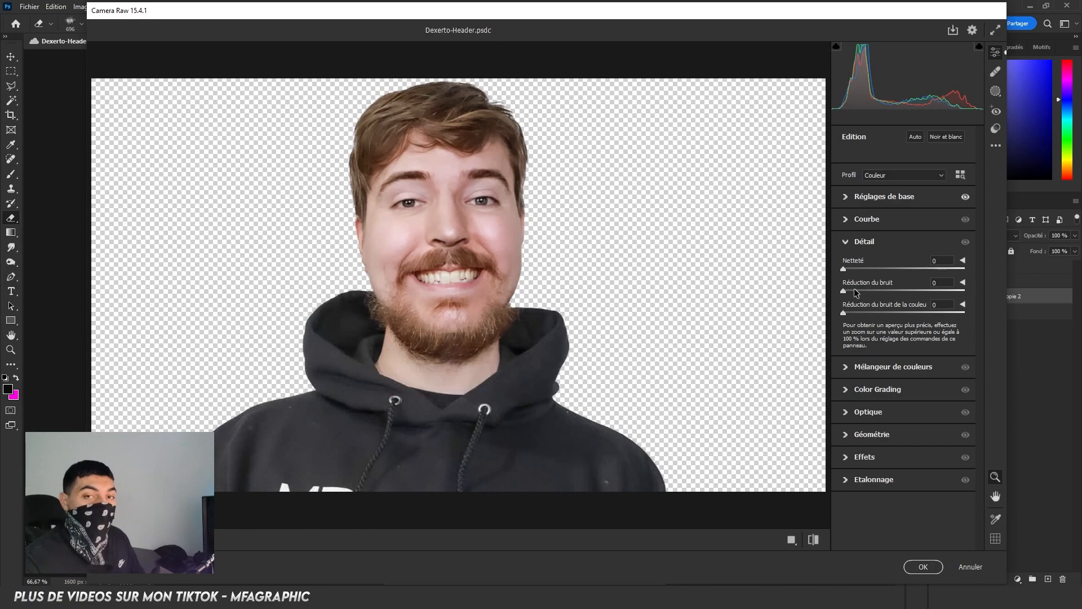
drag(854, 289, 902, 289)
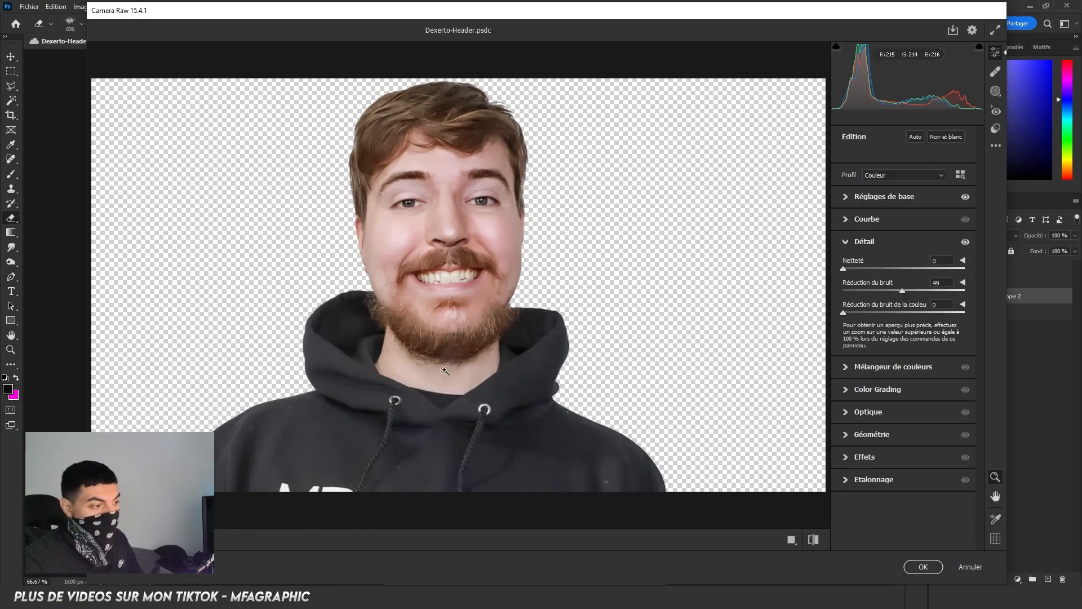
click(922, 566)
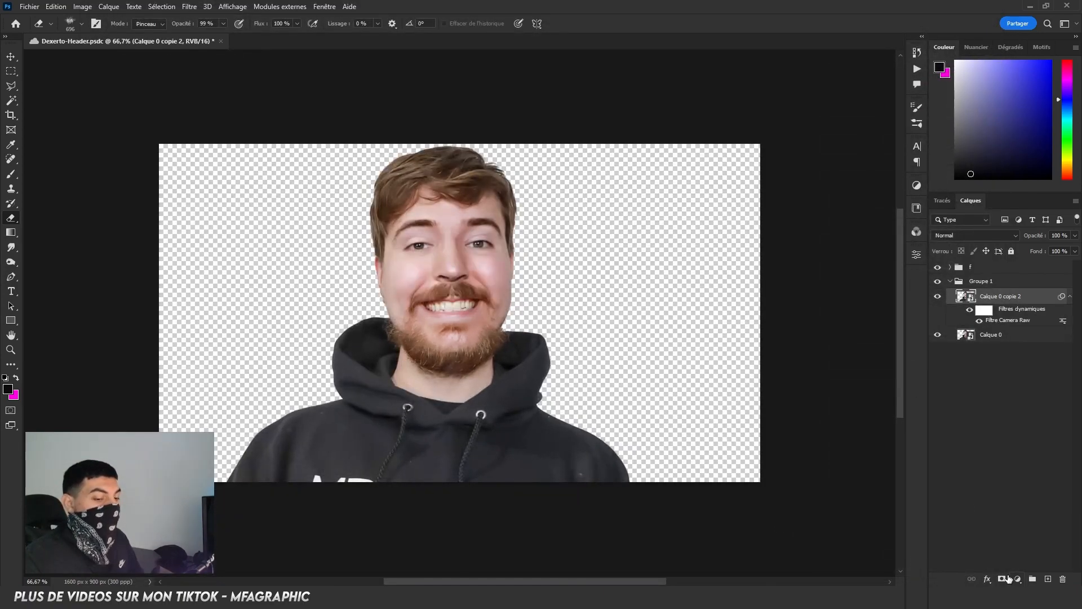
Step: Add a layer mask to Calque 0 copie 2 and invert it to black, with the Brush tool active
click(1001, 579)
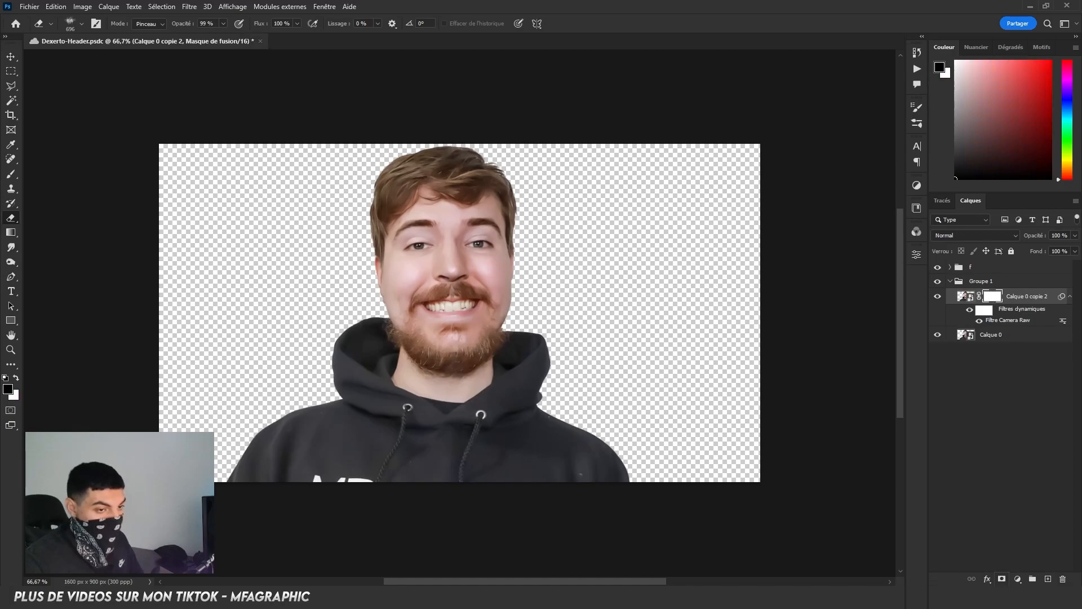
click(11, 175)
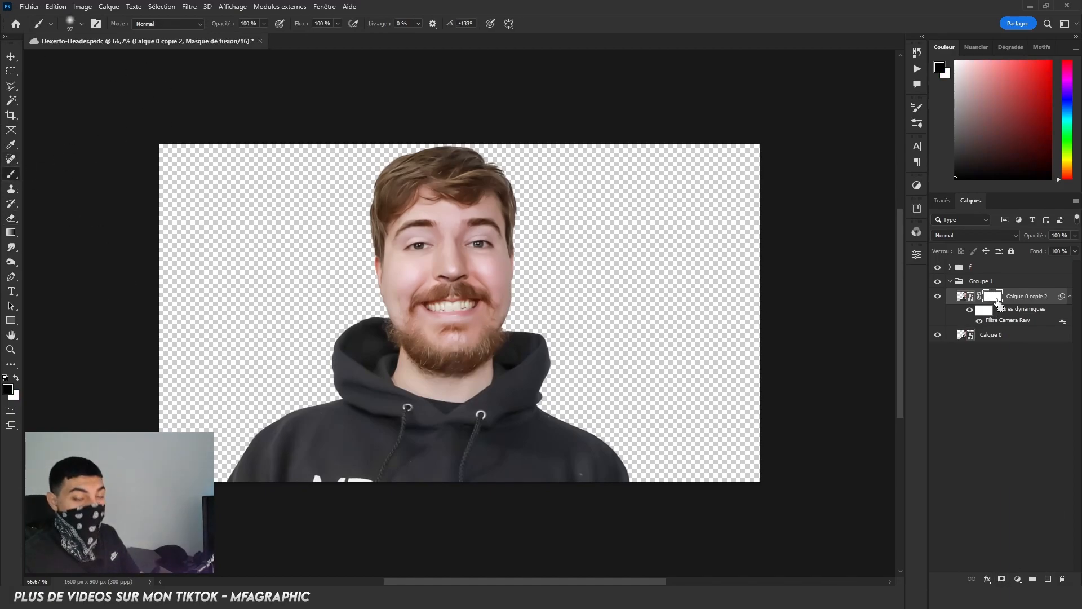
key(ctrl+i)
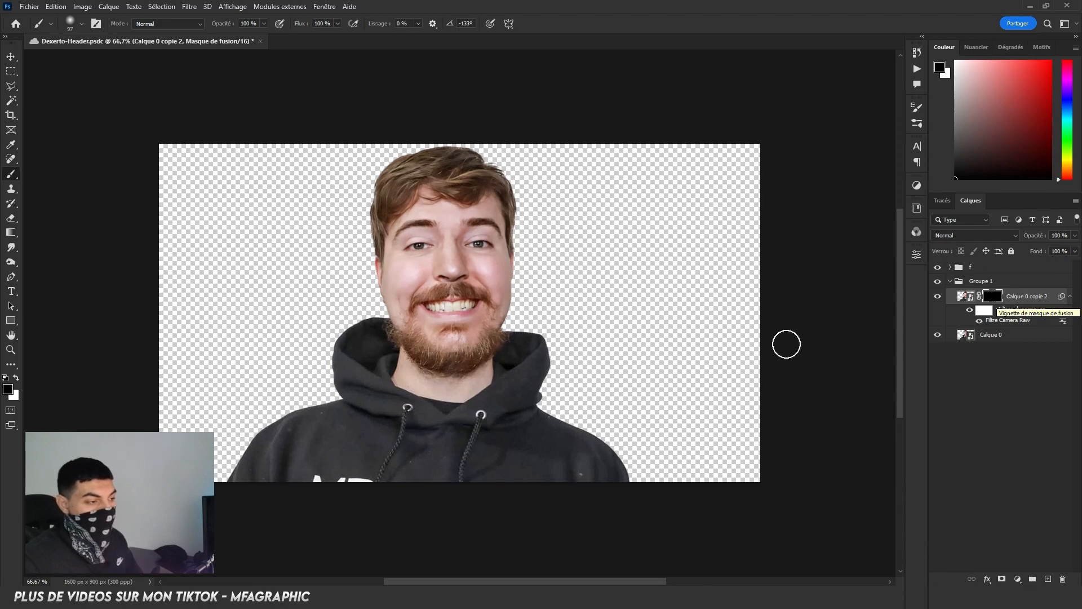
Step: Paint white at 6% flow on the mask over the cheeks, nose and forehead to bring in the skin smoothing
click(958, 62)
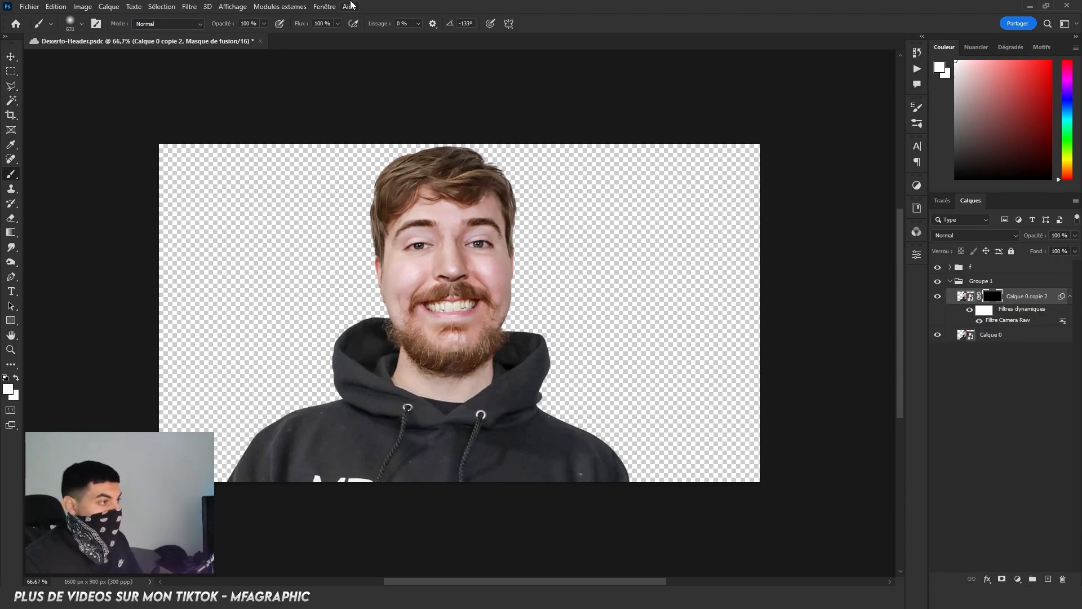
click(338, 26)
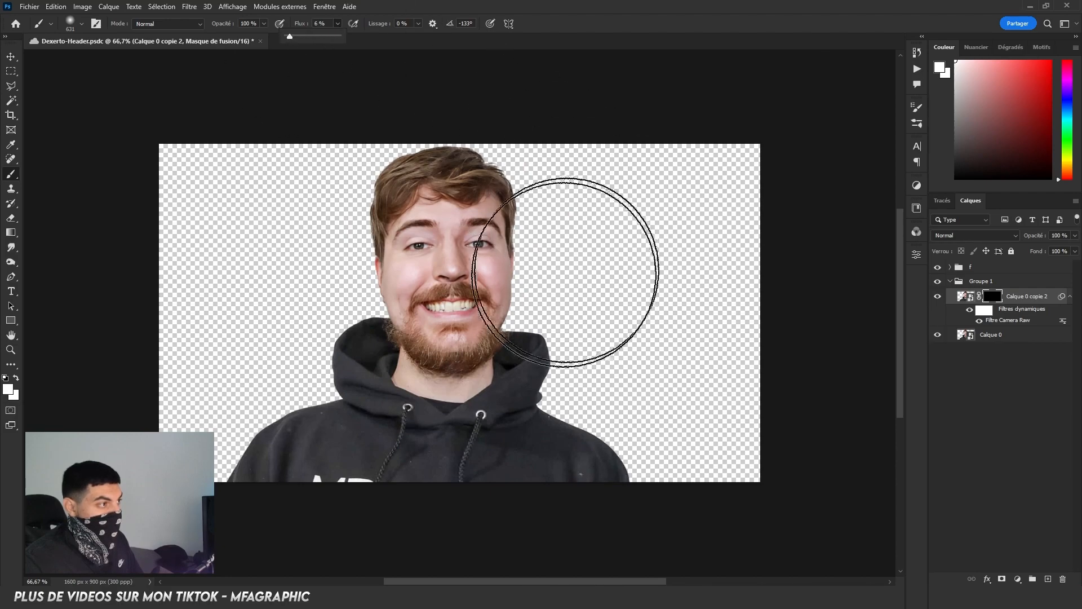
scroll(460, 296, up, 7)
mouse_move(430, 247)
mouse_down()
mouse_move(370, 254)
mouse_move(346, 333)
mouse_up()
mouse_move(576, 274)
mouse_down()
mouse_move(531, 268)
mouse_move(545, 305)
mouse_up()
drag(440, 211, 414, 237)
mouse_move(369, 137)
mouse_down()
mouse_move(351, 140)
mouse_move(528, 128)
mouse_up()
mouse_move(485, 225)
mouse_down()
mouse_move(411, 239)
mouse_move(454, 195)
mouse_move(450, 230)
mouse_up()
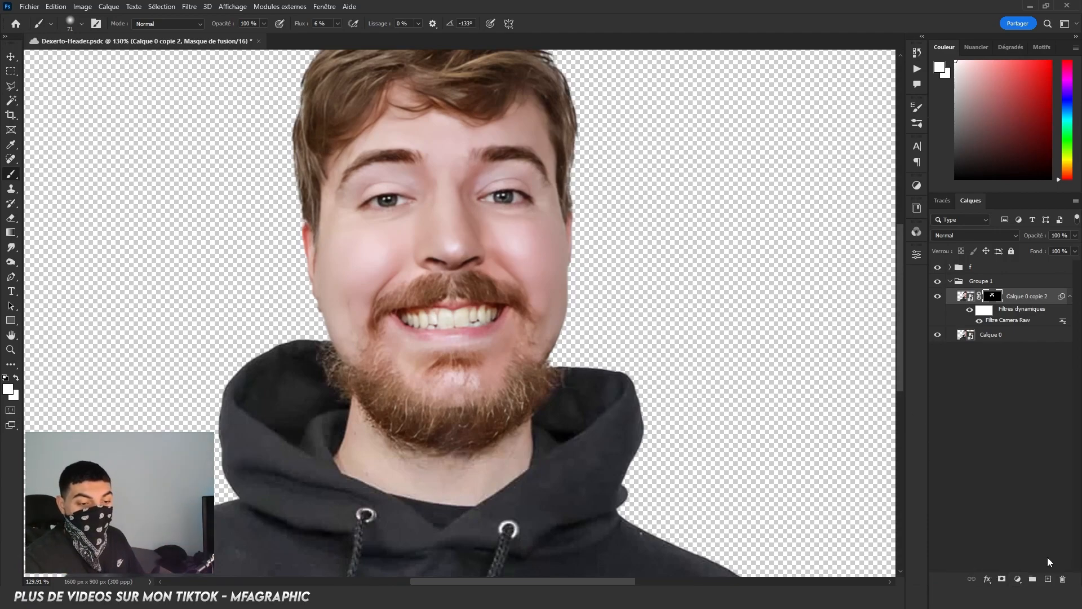
Step: Add a Curves adjustment layer, duplicate it, and raise the copy's midtones to brighten the portrait
click(997, 436)
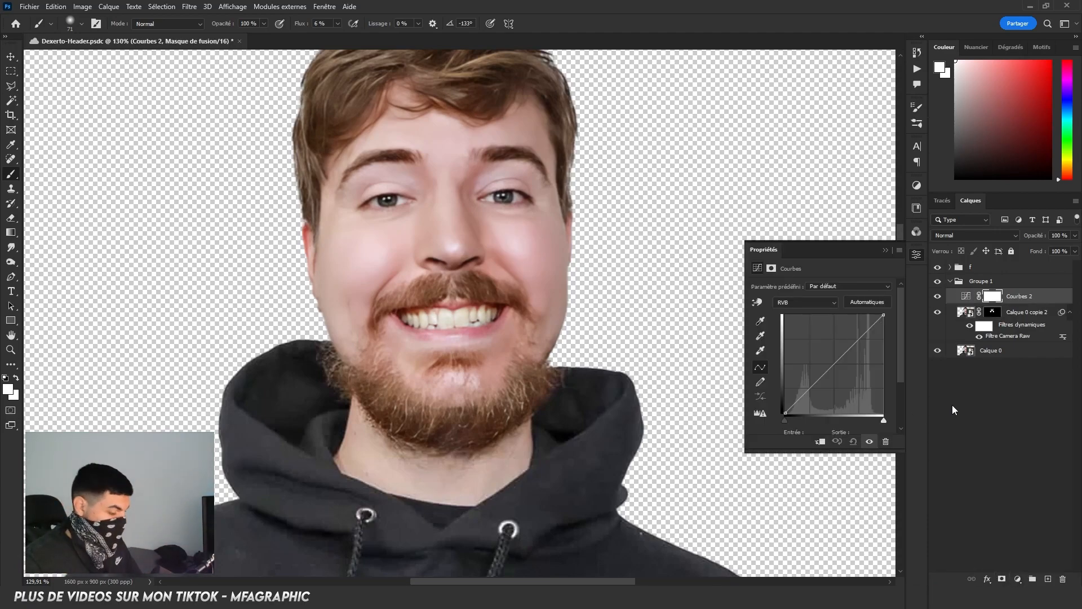
key(ctrl+j)
drag(832, 366, 829, 354)
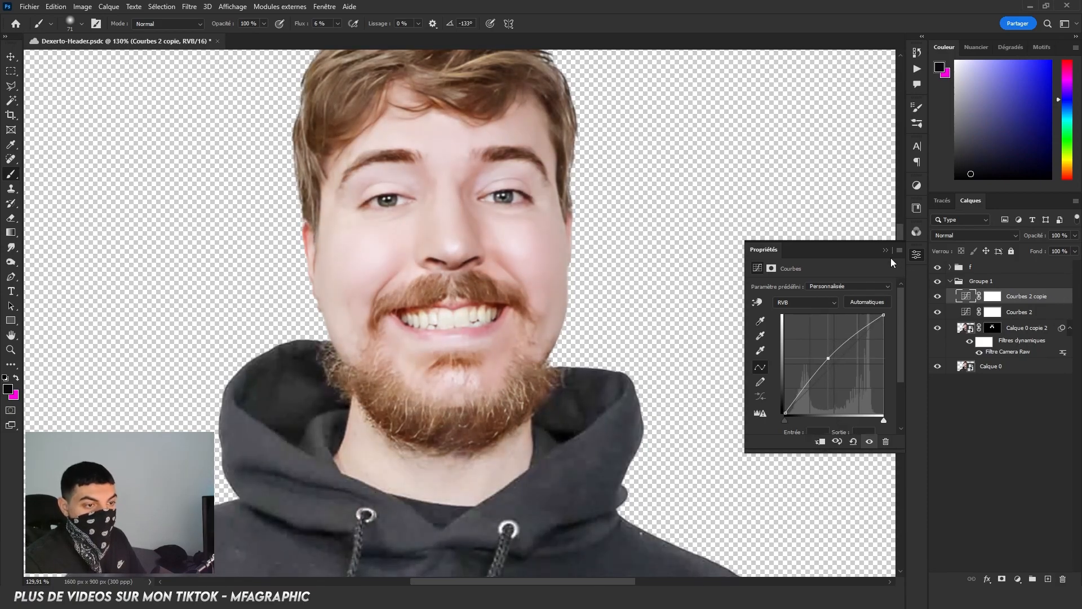
click(885, 250)
Step: Pull down the midtones of the original Courbes 2 layer to darken the portrait
double_click(967, 311)
drag(832, 366, 833, 373)
click(886, 250)
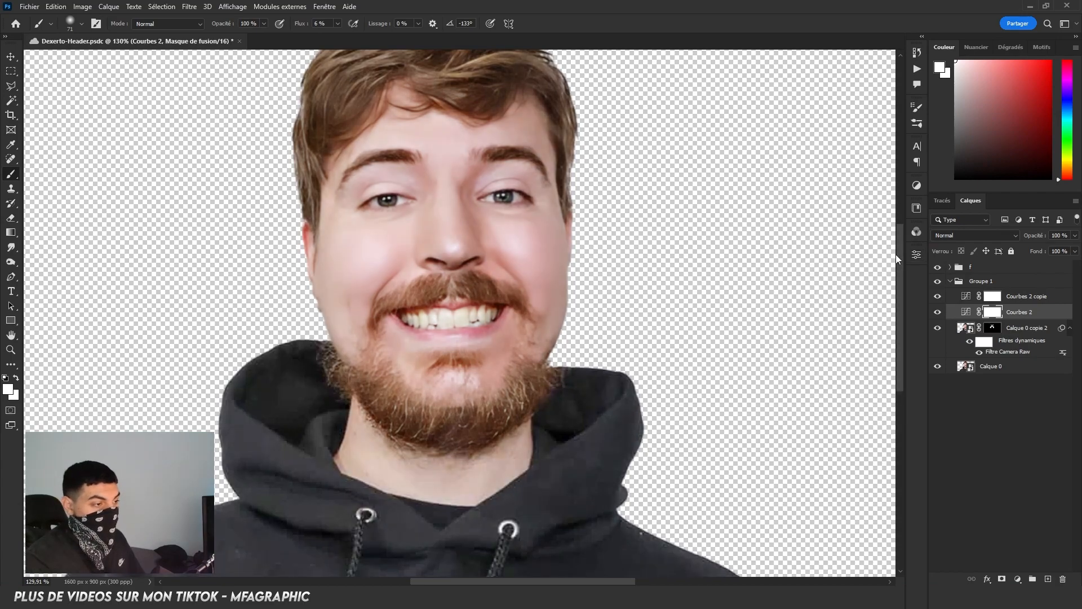
Step: Invert both Curves masks to black and name the brightening layer dodge and the darkening layer burn
key(ctrl+i)
key(alt+bracketright)
key(ctrl+i)
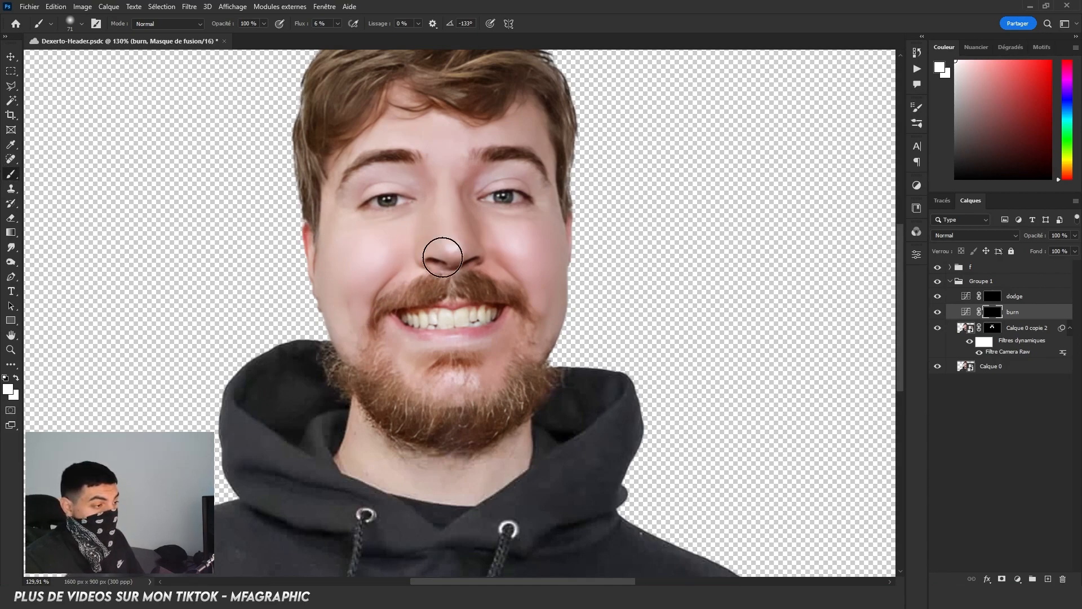
Step: Paint white on the burn mask to deepen the shadows around the cheeks, nose sides and eye sockets, and compare the effect
mouse_move(381, 266)
mouse_down()
mouse_move(398, 251)
mouse_move(364, 288)
mouse_move(390, 251)
mouse_up()
mouse_move(501, 316)
mouse_down()
mouse_move(512, 266)
mouse_move(495, 207)
mouse_move(455, 213)
mouse_move(470, 197)
mouse_move(479, 266)
mouse_up()
scroll(471, 212, up, 6)
mouse_move(388, 204)
mouse_down()
mouse_move(404, 180)
mouse_move(362, 302)
mouse_up()
mouse_move(398, 225)
mouse_down()
mouse_move(407, 275)
mouse_move(404, 209)
mouse_up()
drag(476, 199, 472, 221)
scroll(505, 213, down, 7)
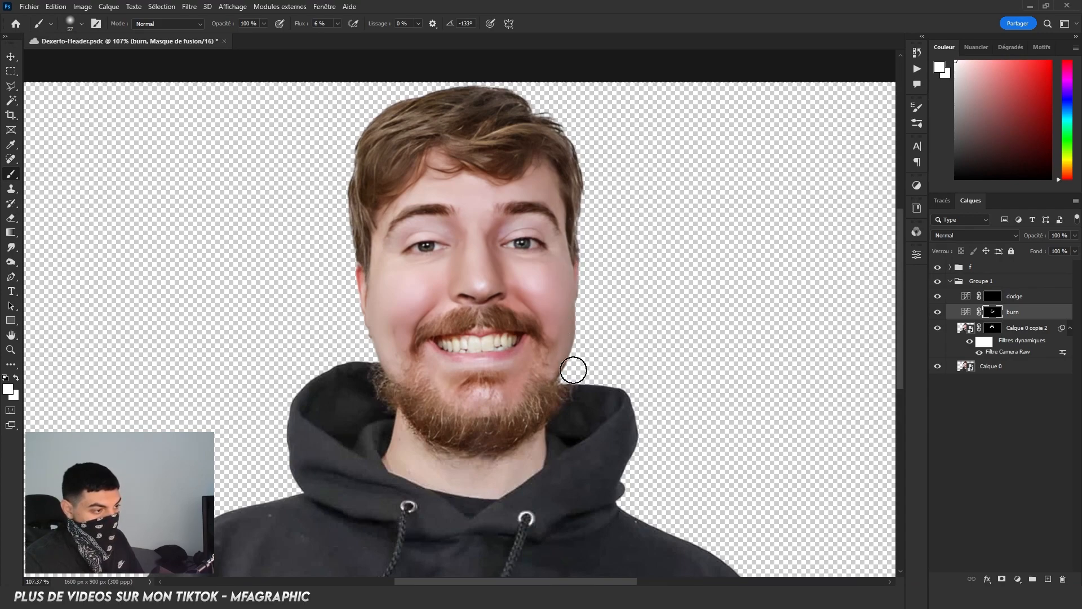
click(938, 312)
click(938, 313)
click(938, 313)
click(939, 313)
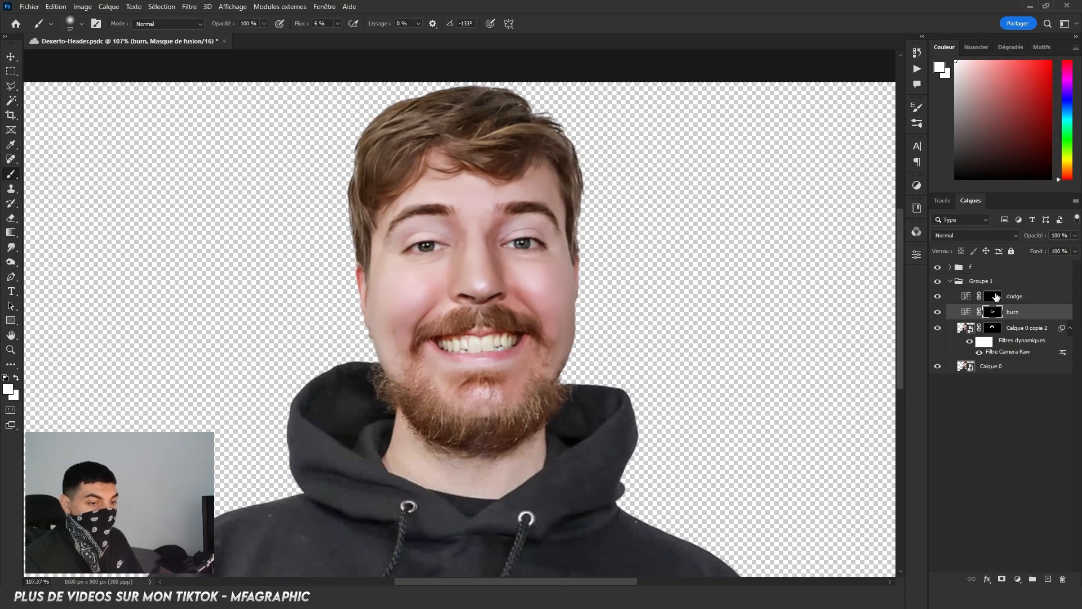
Step: Paint white on the dodge mask to lighten the cheeks, nose bridge and forehead highlights
click(993, 296)
scroll(516, 283, up, 2)
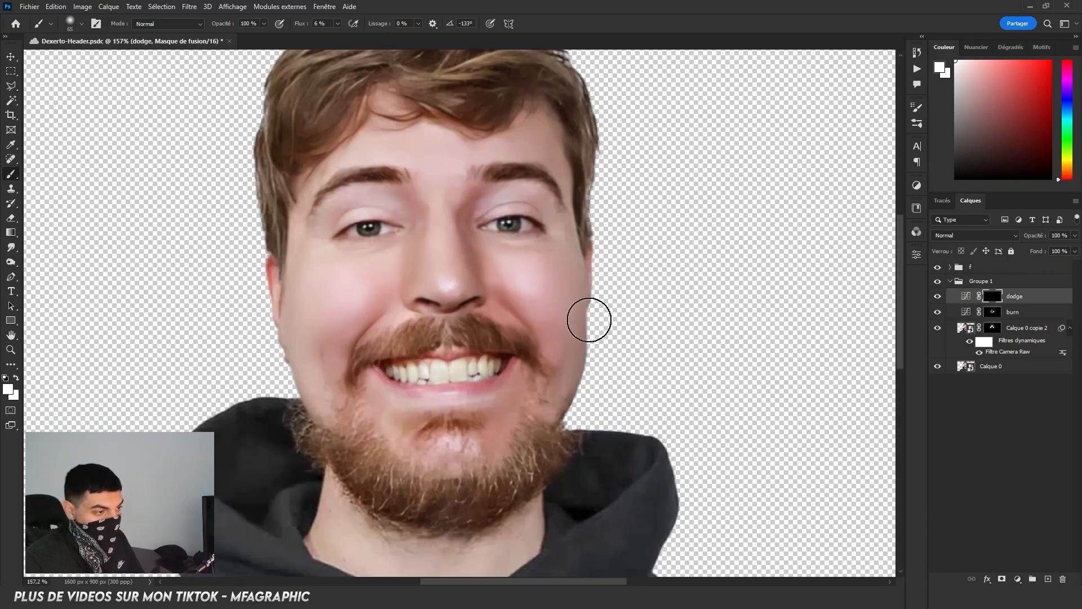
drag(509, 261, 556, 344)
drag(382, 279, 316, 353)
drag(439, 156, 445, 237)
drag(393, 123, 462, 179)
alt+right_click(320, 209)
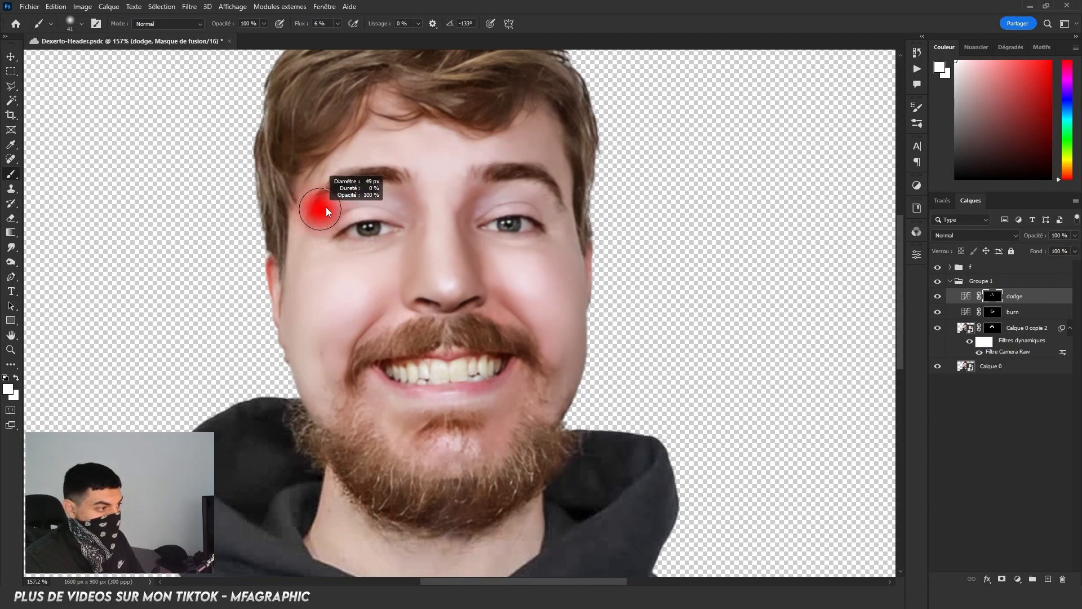
scroll(510, 219, down, 2)
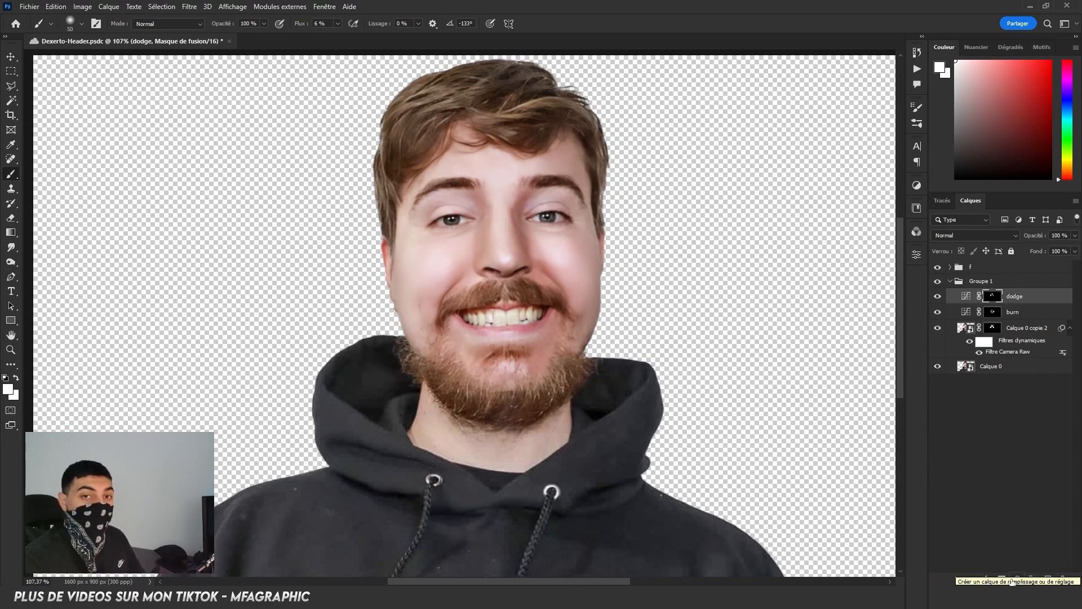
Step: Add a Hue/Saturation adjustment layer with Colorize on and saturation 0, and invert its mask to black
click(1012, 581)
click(975, 489)
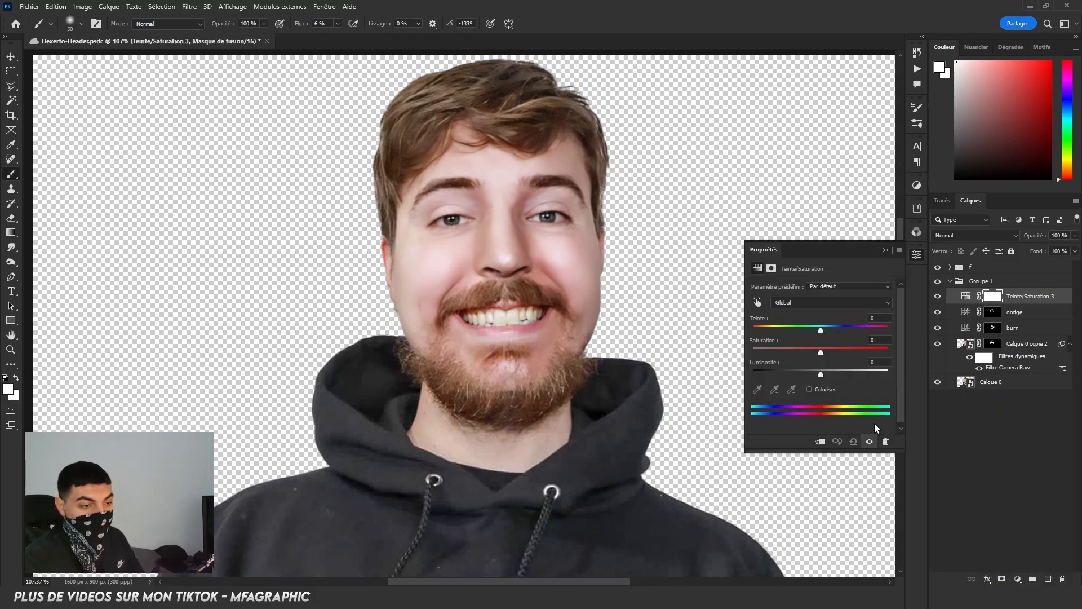
click(824, 394)
drag(783, 350, 567, 375)
click(898, 242)
key(ctrl+i)
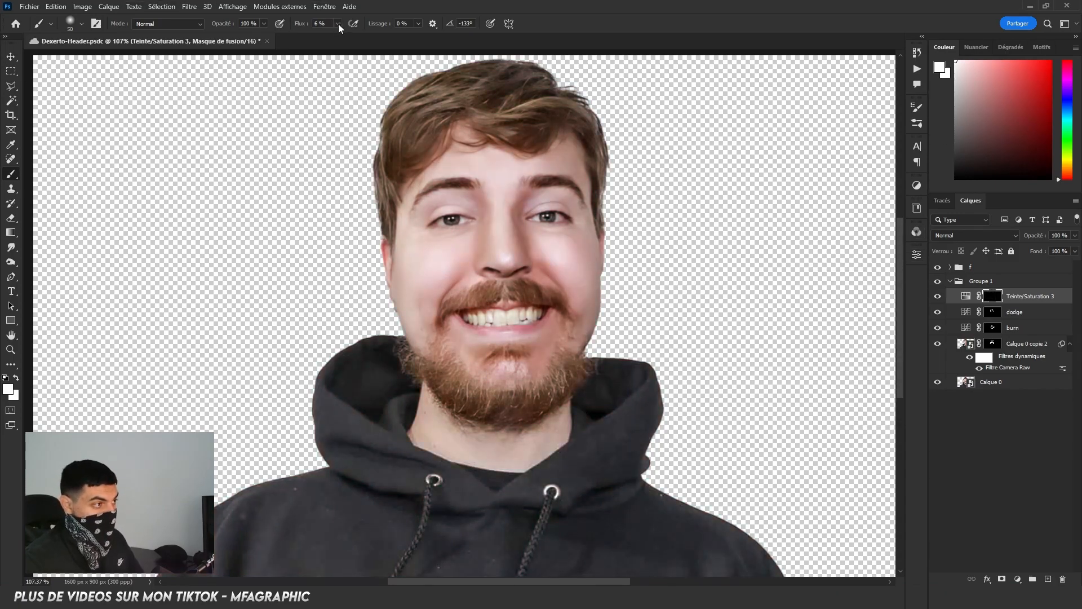
Step: Paint the teeth white at 100% flow on the Teinte/Saturation 3 mask and clean up the spill along the lip in black
click(996, 299)
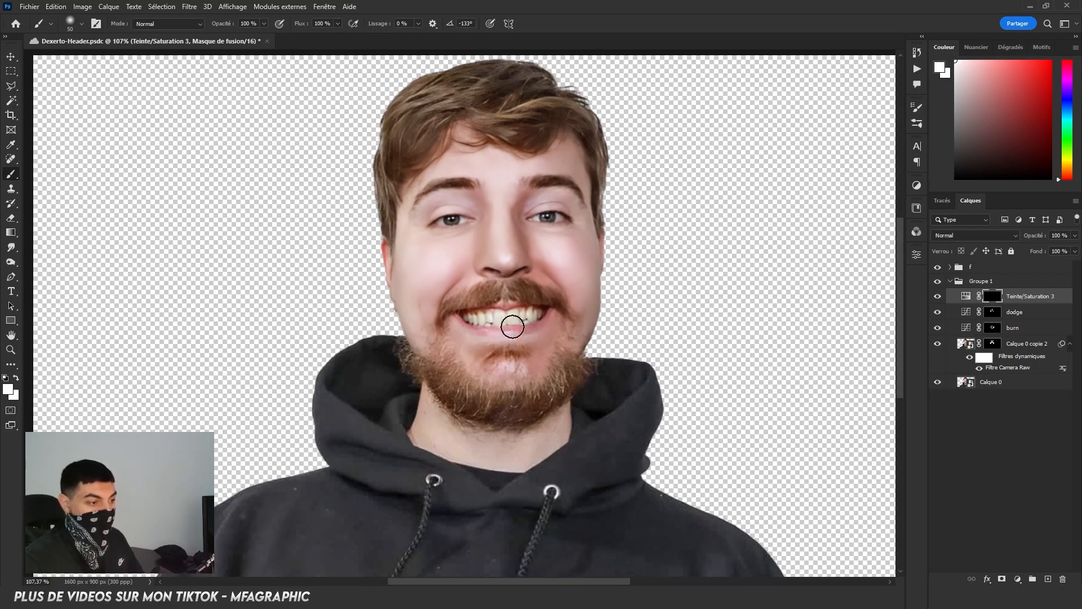
scroll(503, 315, up, 18)
drag(505, 307, 453, 309)
scroll(485, 310, up, 3)
mouse_move(474, 304)
mouse_down()
mouse_move(549, 351)
mouse_move(689, 276)
mouse_move(760, 286)
mouse_move(749, 305)
mouse_move(697, 322)
mouse_move(434, 339)
mouse_move(410, 304)
mouse_move(349, 298)
mouse_move(429, 341)
mouse_move(293, 326)
mouse_move(303, 313)
mouse_move(271, 301)
mouse_move(328, 335)
mouse_move(297, 290)
mouse_move(263, 333)
mouse_up()
alt+right_click(308, 319)
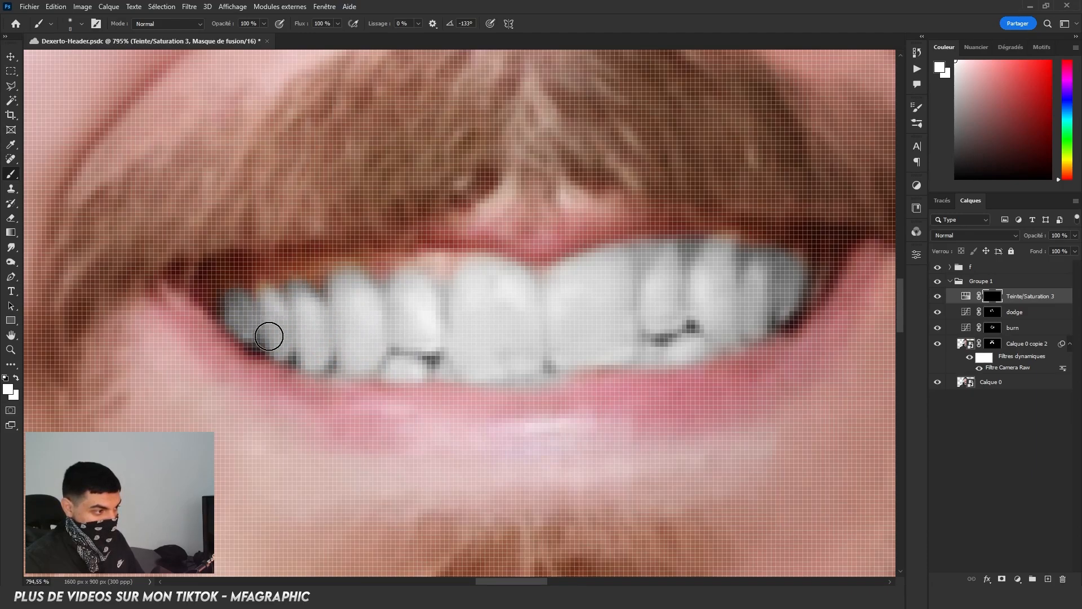
drag(987, 94, 955, 179)
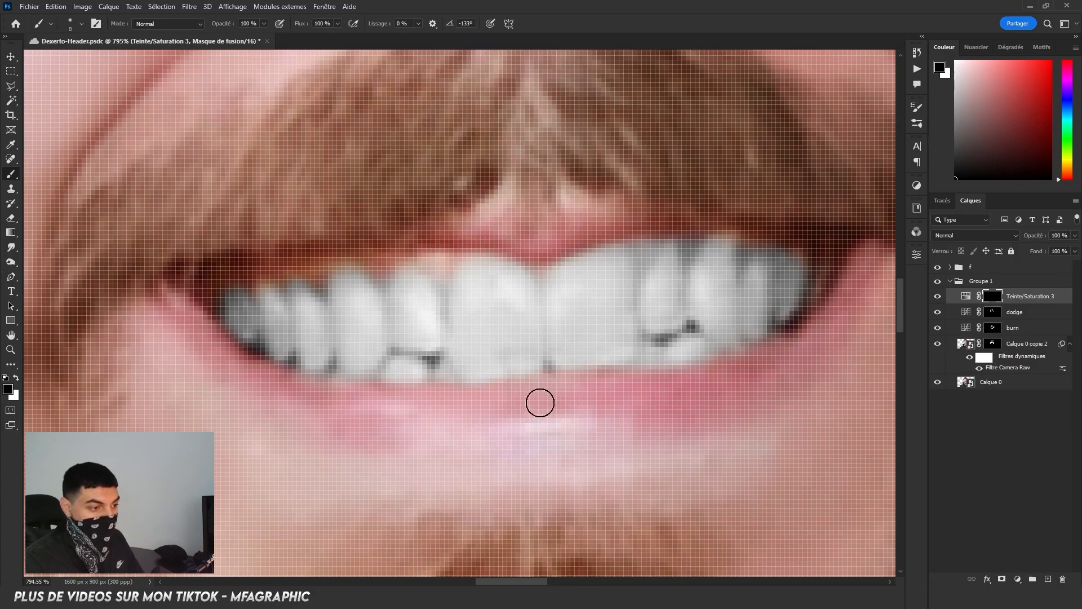
scroll(542, 254, down, 10)
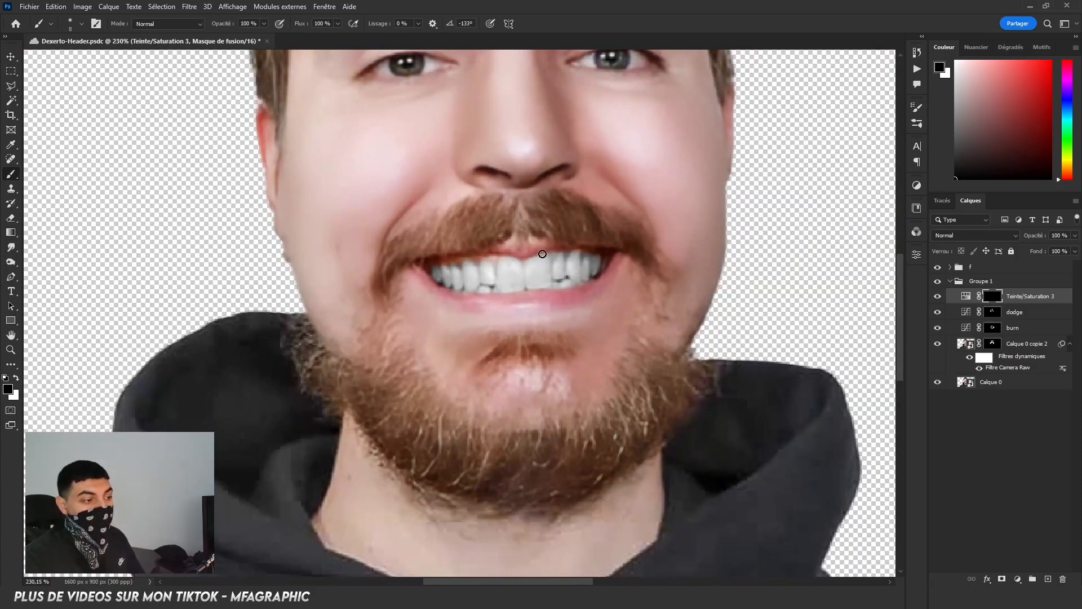
Step: Add a Levels adjustment layer above the Hue/Saturation layer and delete its layer mask
click(1017, 578)
click(983, 437)
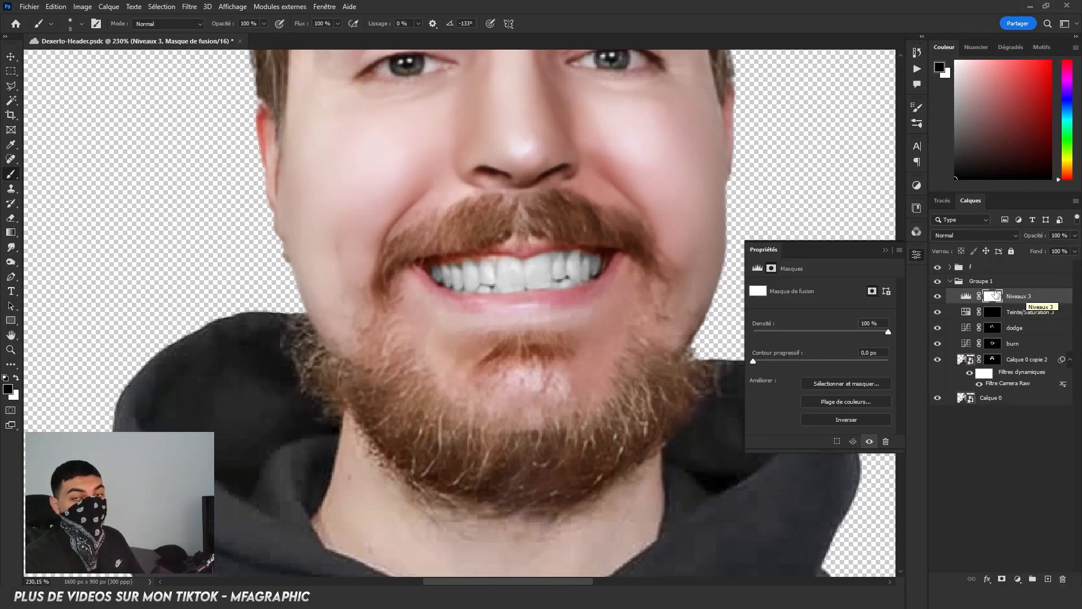
key(Delete)
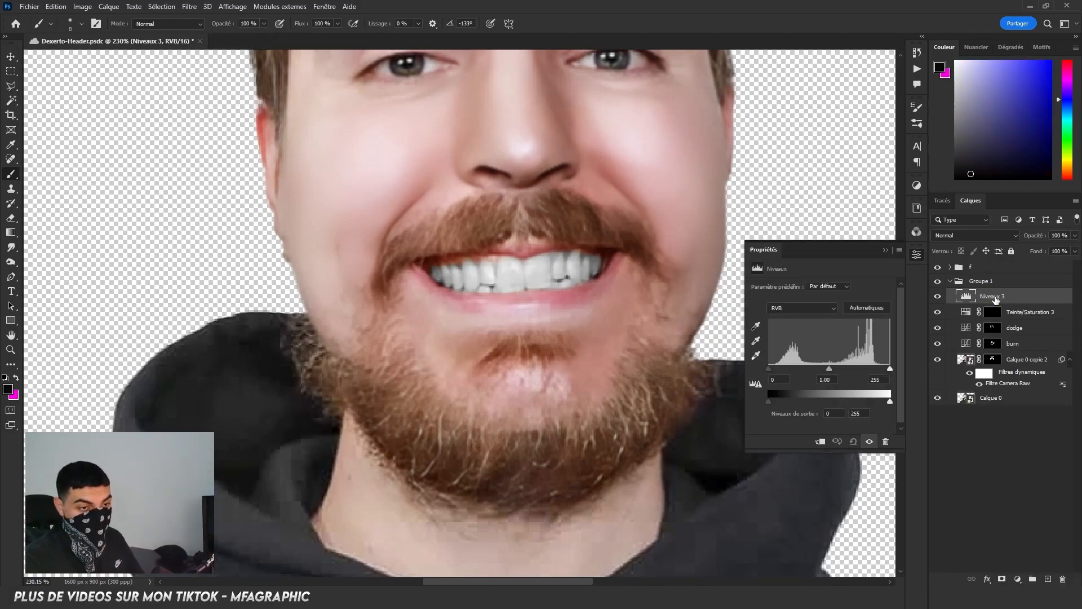
Step: Duplicate the Teinte/Saturation 3 layer and rename the original as dent
drag(993, 312, 983, 293)
key(ctrl+j)
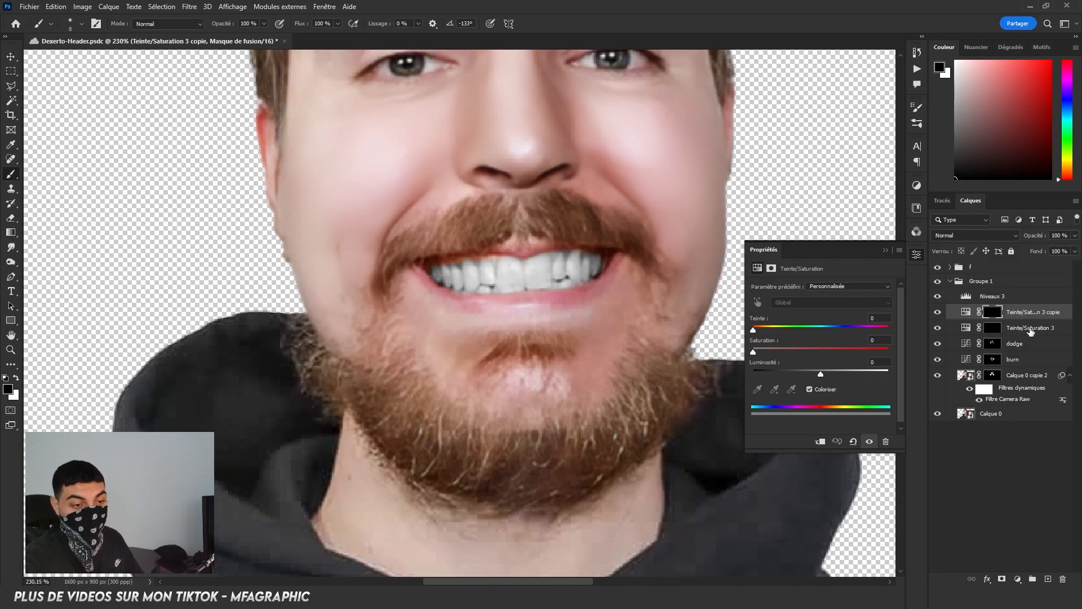
double_click(1030, 329)
text(dent)
key(Return)
Step: Transfer the teeth mask to the Niveaux 3 layer and delete the duplicated Hue/Saturation layer
drag(1026, 327, 1014, 295)
click(1015, 312)
key(Delete)
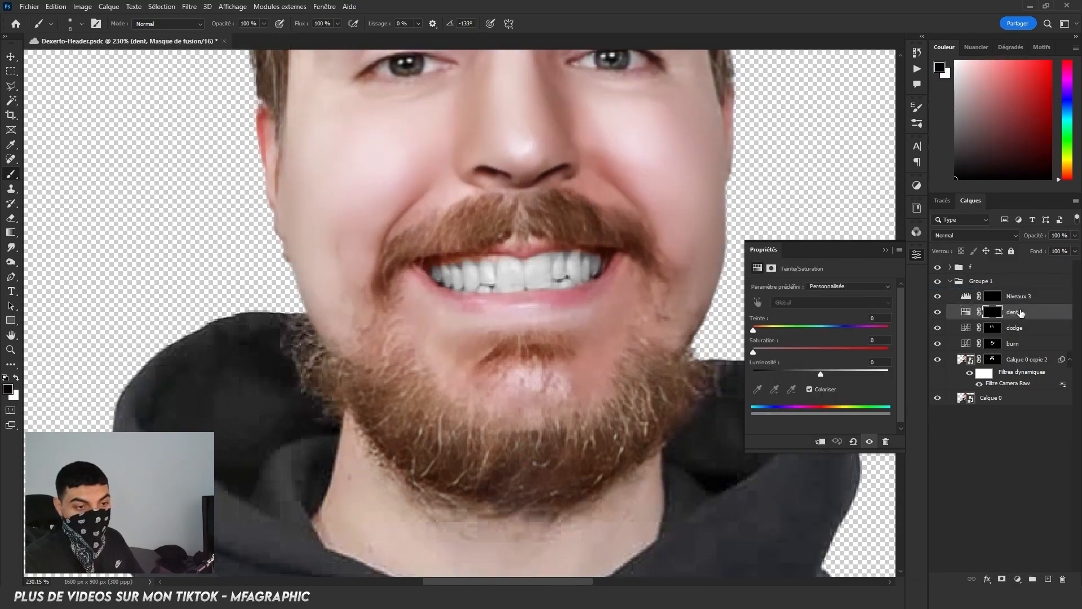
Step: Lower the white input level of Niveaux 3 to brighten the teeth, and rename the layer dent
click(965, 298)
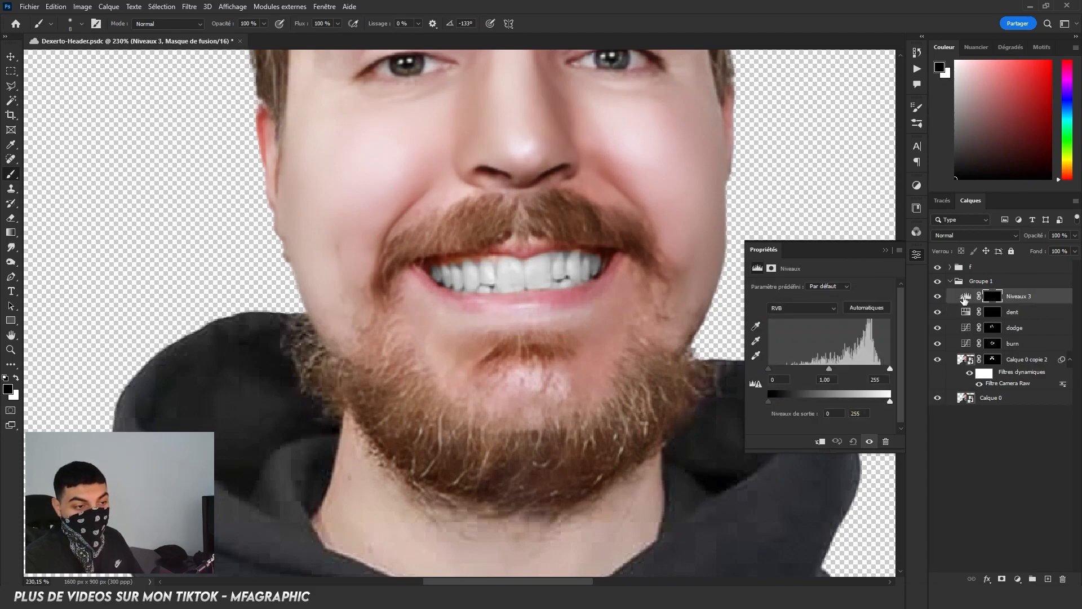
drag(890, 369, 879, 371)
scroll(423, 209, down, 5)
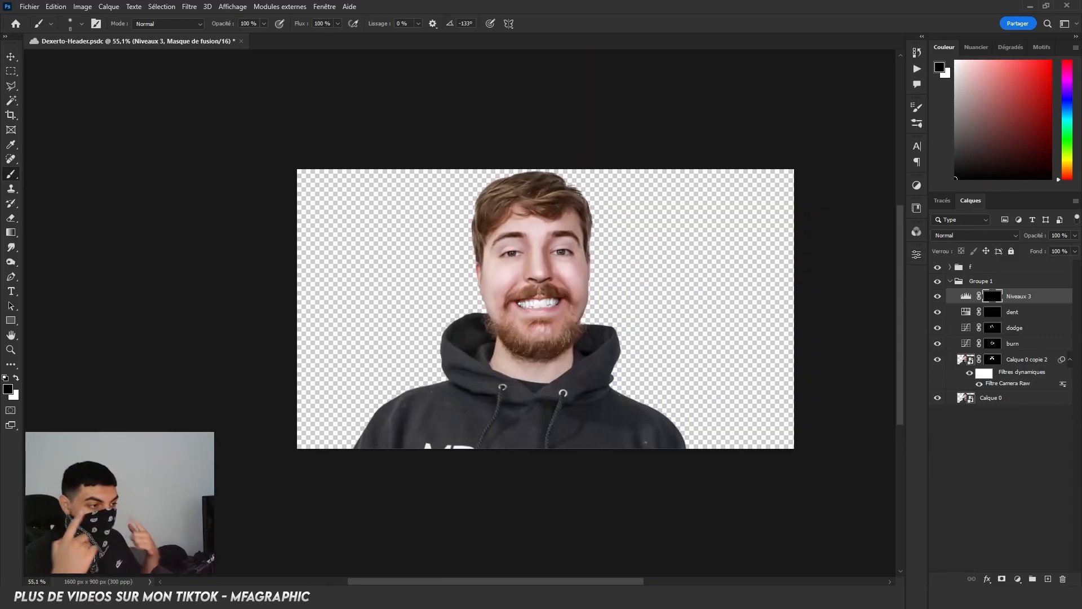
scroll(581, 253, up, 8)
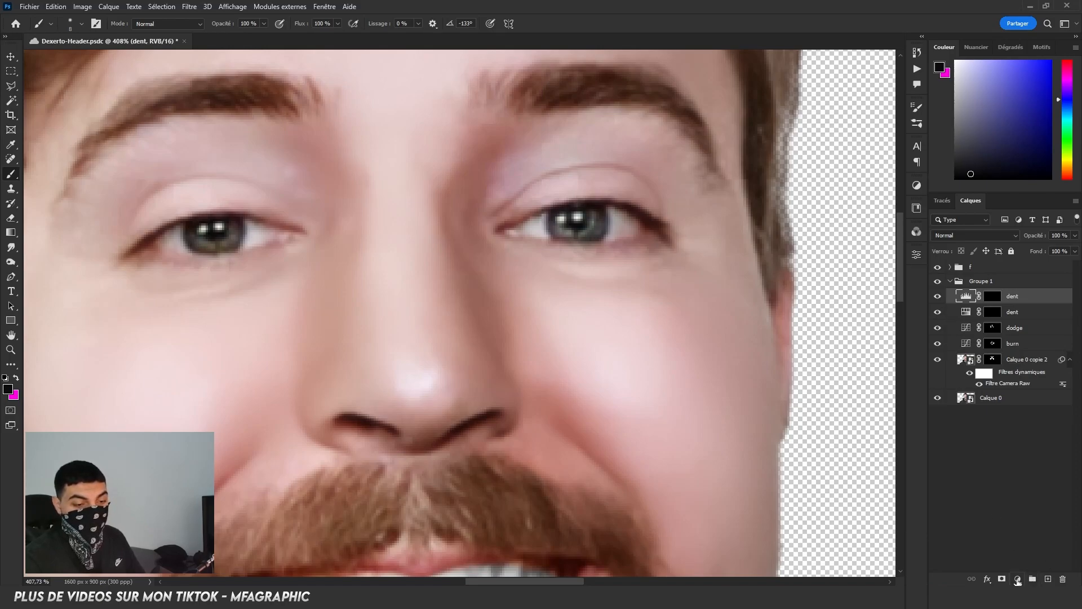
Step: Add a Selective Color adjustment layer above the dent layers and reduce Black to the minimum for the whites (Blancs)
click(1017, 579)
click(1018, 573)
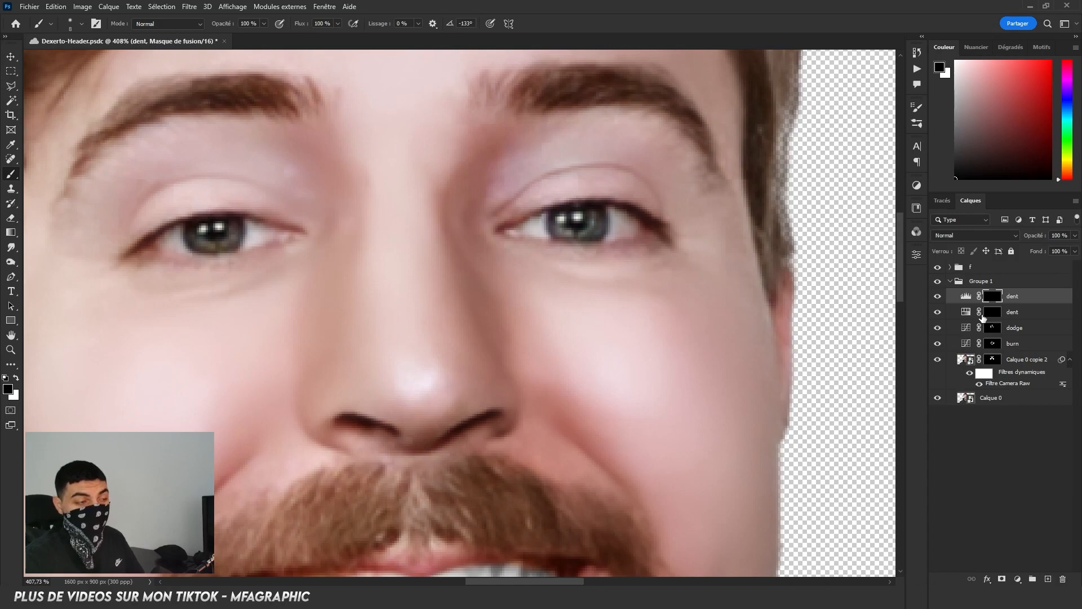
click(1017, 580)
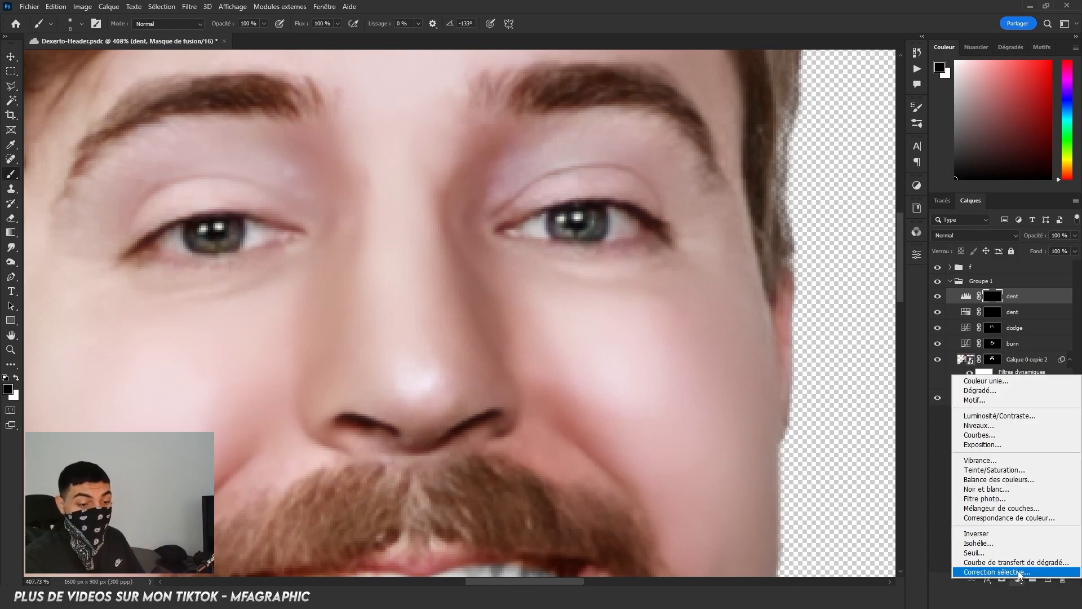
click(994, 572)
click(848, 298)
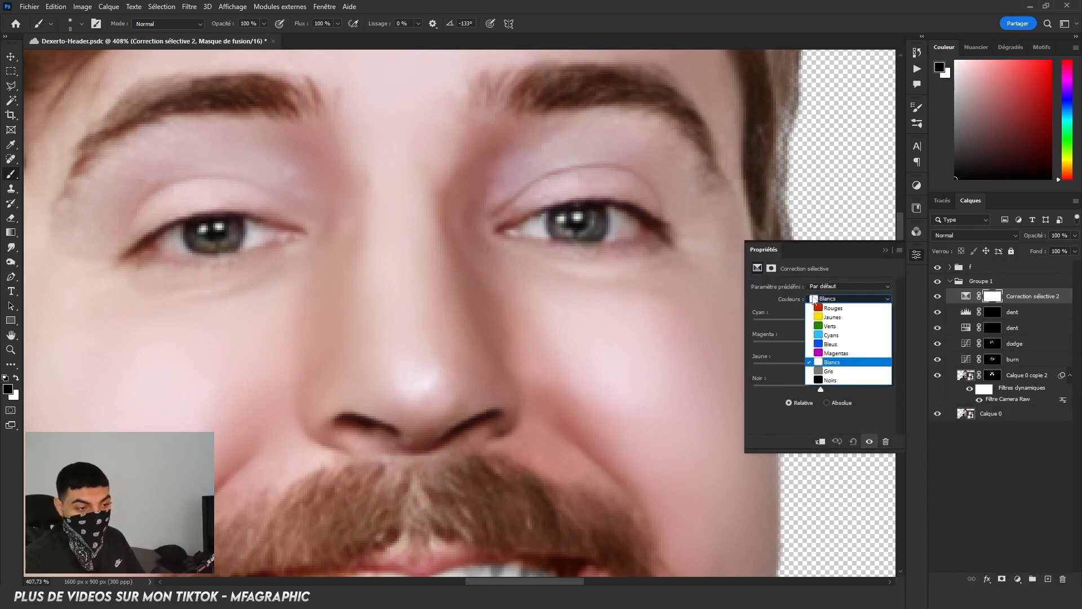
click(760, 332)
drag(821, 389, 699, 388)
click(885, 250)
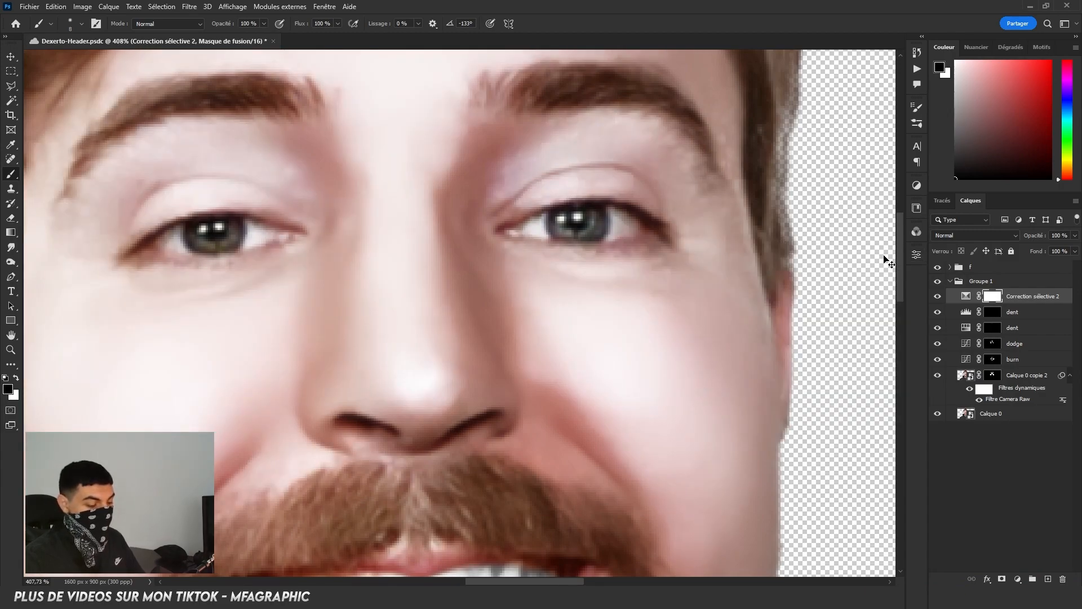
Step: Invert the Selective Color layer's mask and paint white on it over the whites of both eyes
key(ctrl+i)
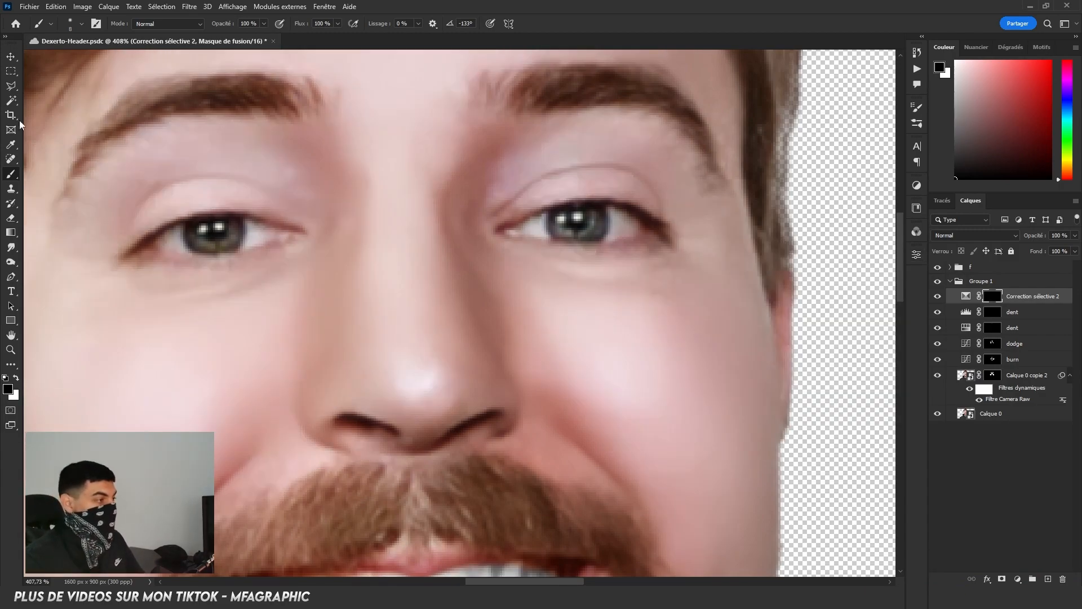
key(x)
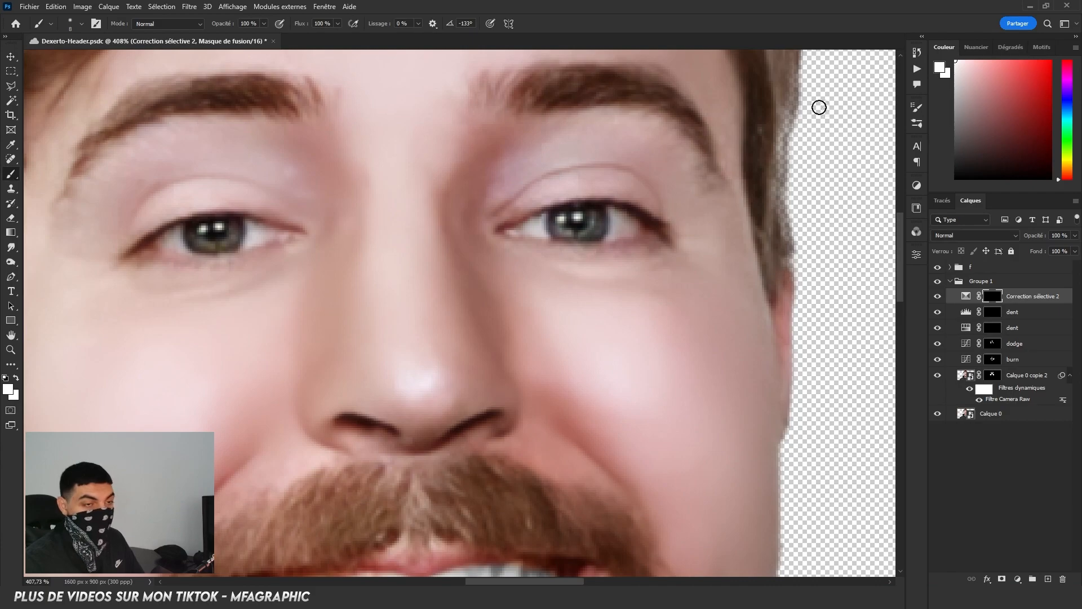
scroll(569, 223, up, 10)
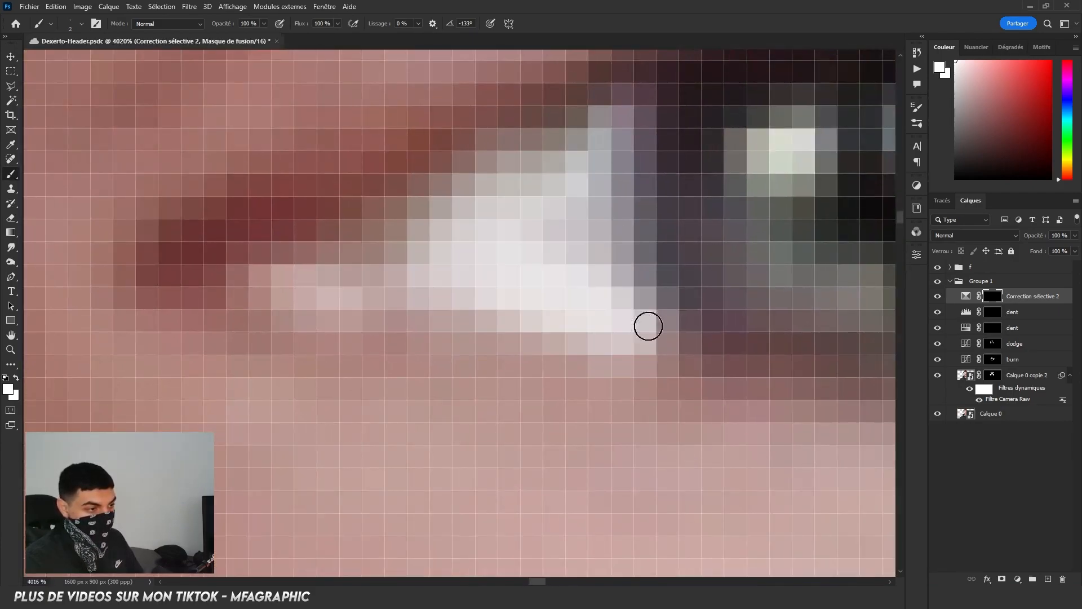
scroll(639, 233, down, 5)
scroll(587, 317, up, 3)
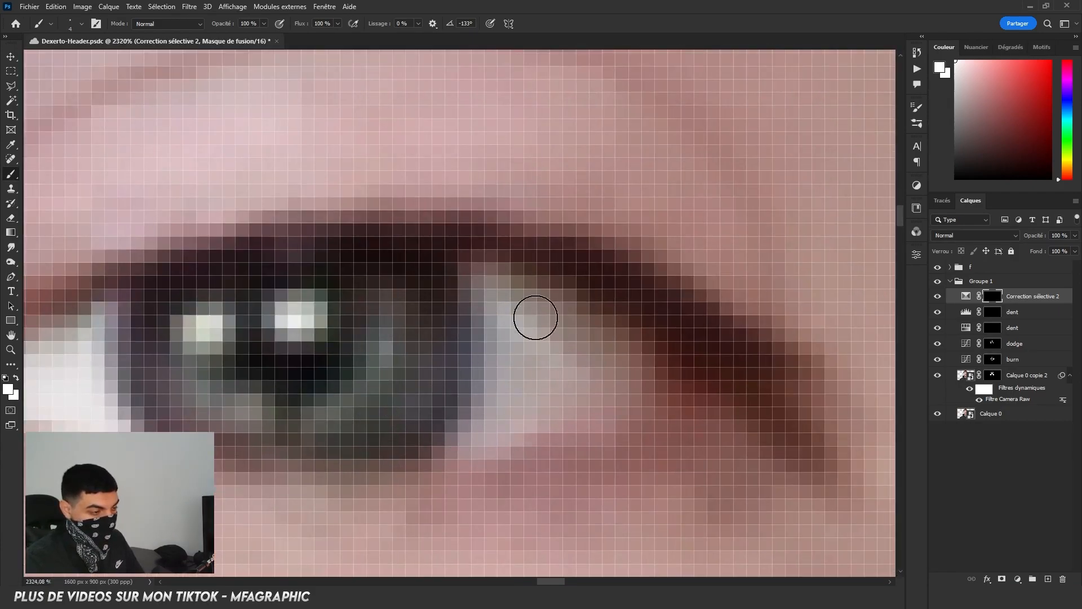
scroll(591, 370, down, 5)
scroll(595, 370, up, 5)
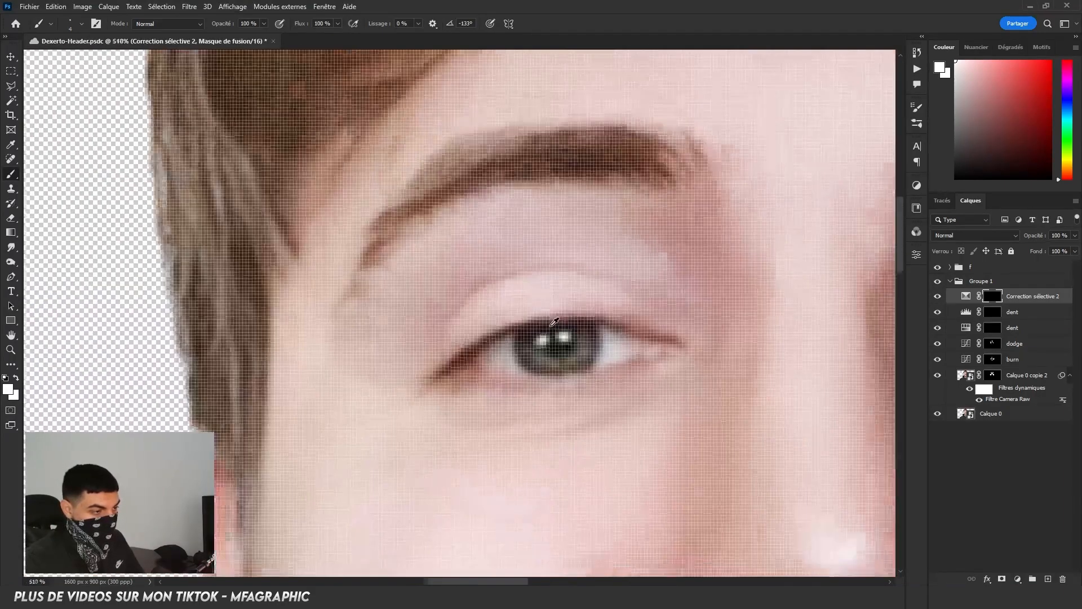
scroll(470, 317, down, 3)
scroll(494, 374, up, 3)
scroll(494, 375, down, 6)
drag(632, 356, 557, 327)
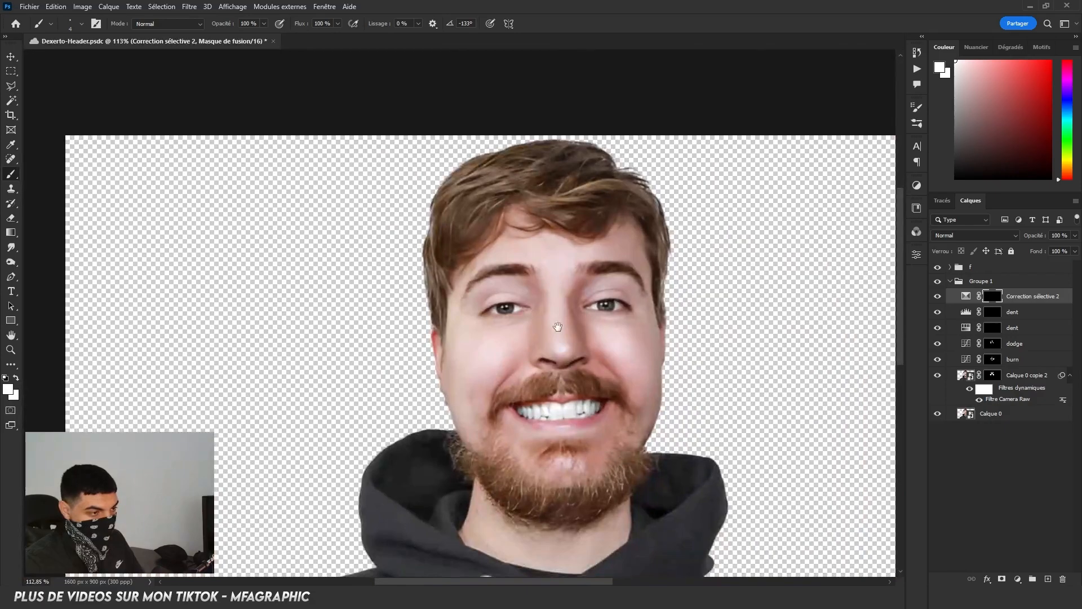
click(936, 299)
Step: Add a Hue/Saturation adjustment layer with Coloriser enabled and Teinte 54, and invert its mask
scroll(486, 293, up, 3)
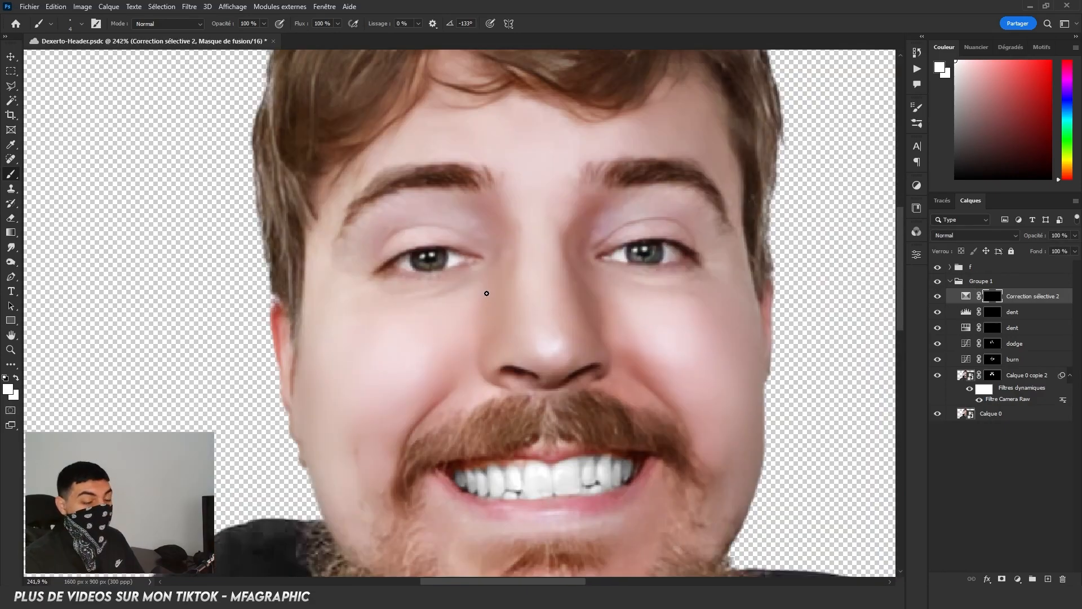
drag(486, 293, 501, 288)
click(1019, 581)
click(980, 469)
click(822, 389)
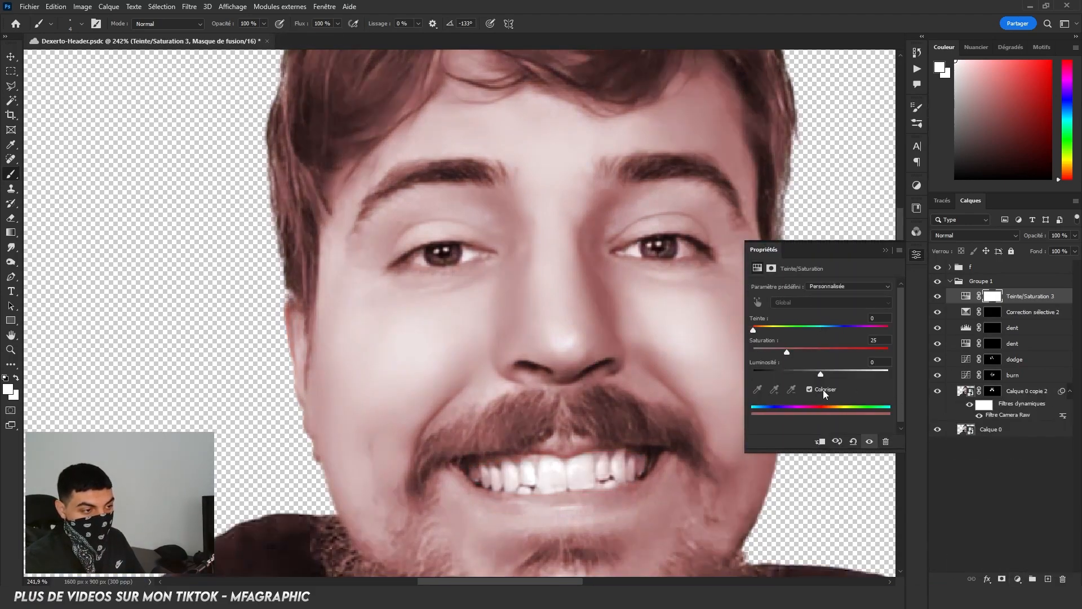
drag(753, 329, 770, 332)
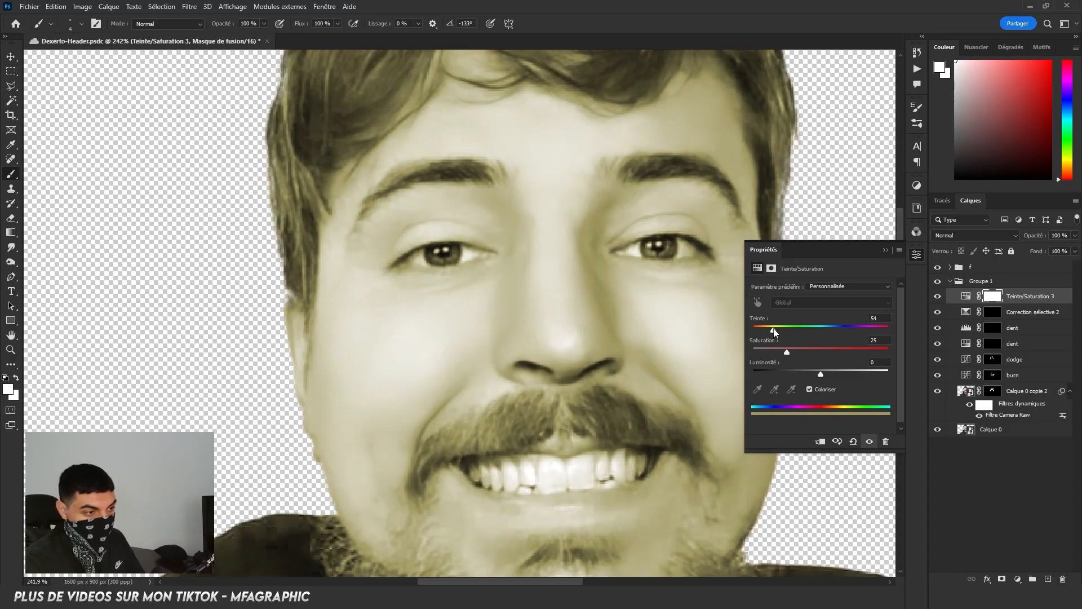
click(992, 298)
key(ctrl+i)
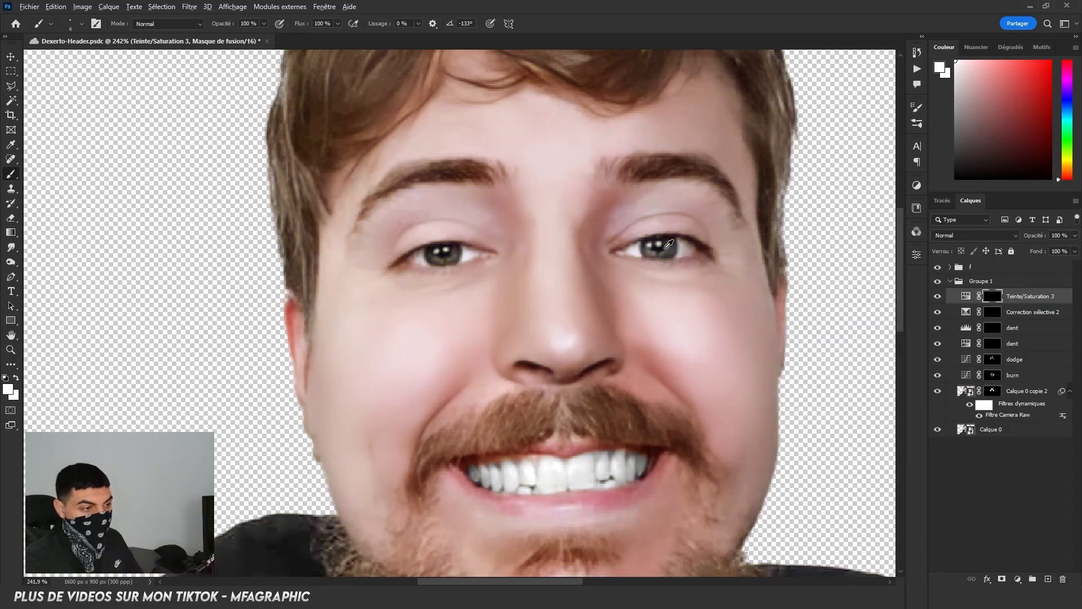
Step: Paint white over both irises on the Teinte/Saturation 3 mask to colour the eyes
scroll(657, 251, up, 10)
mouse_move(502, 323)
mouse_down()
mouse_move(634, 337)
mouse_move(631, 271)
mouse_move(564, 364)
mouse_move(450, 332)
mouse_move(520, 356)
mouse_move(578, 264)
mouse_up()
scroll(579, 264, down, 8)
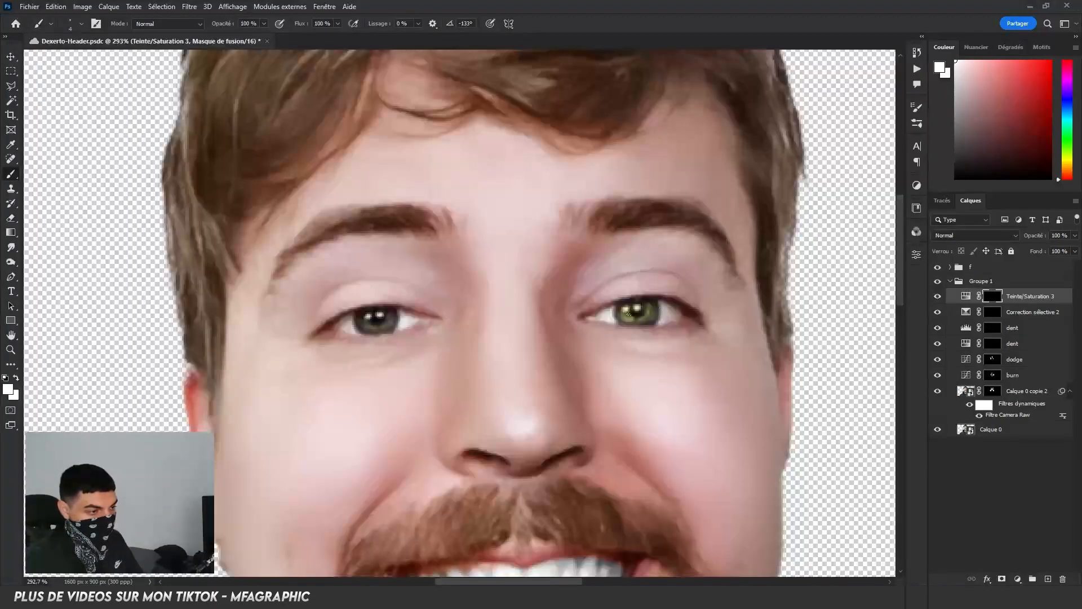
scroll(563, 316, up, 7)
drag(590, 318, 649, 311)
scroll(538, 338, down, 8)
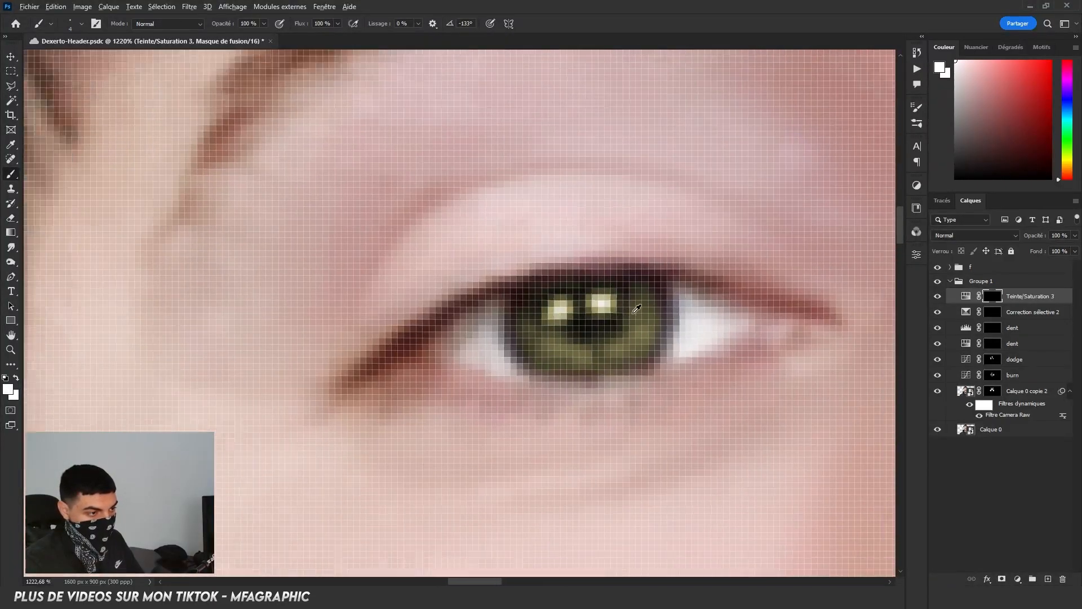
Step: Change the eye colour on the Teinte/Saturation 3 layer to Teinte 21 and Saturation 45
double_click(967, 297)
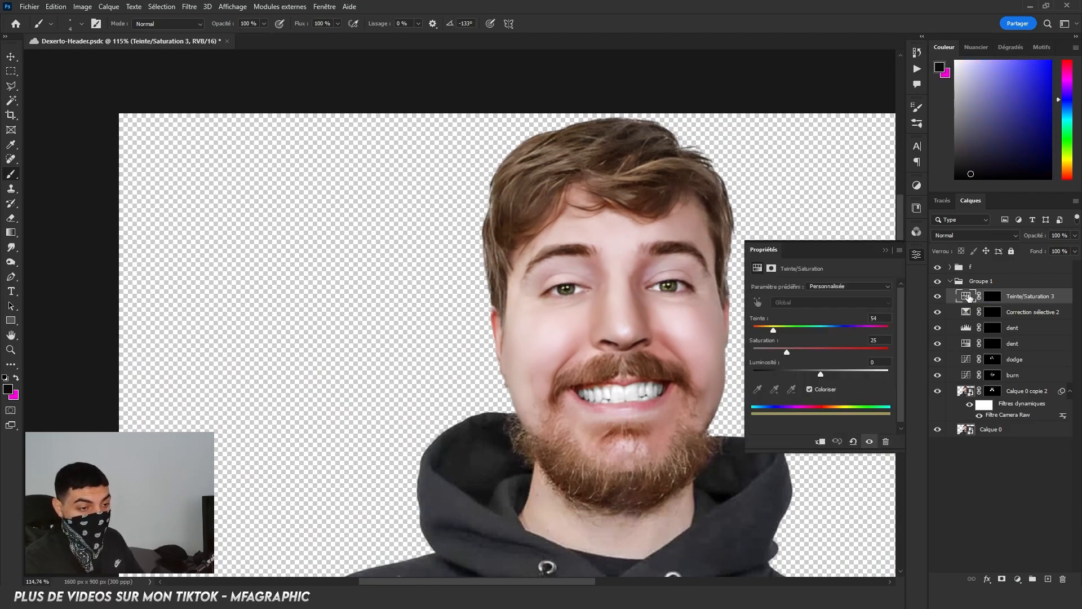
drag(795, 329, 878, 326)
drag(787, 352, 765, 351)
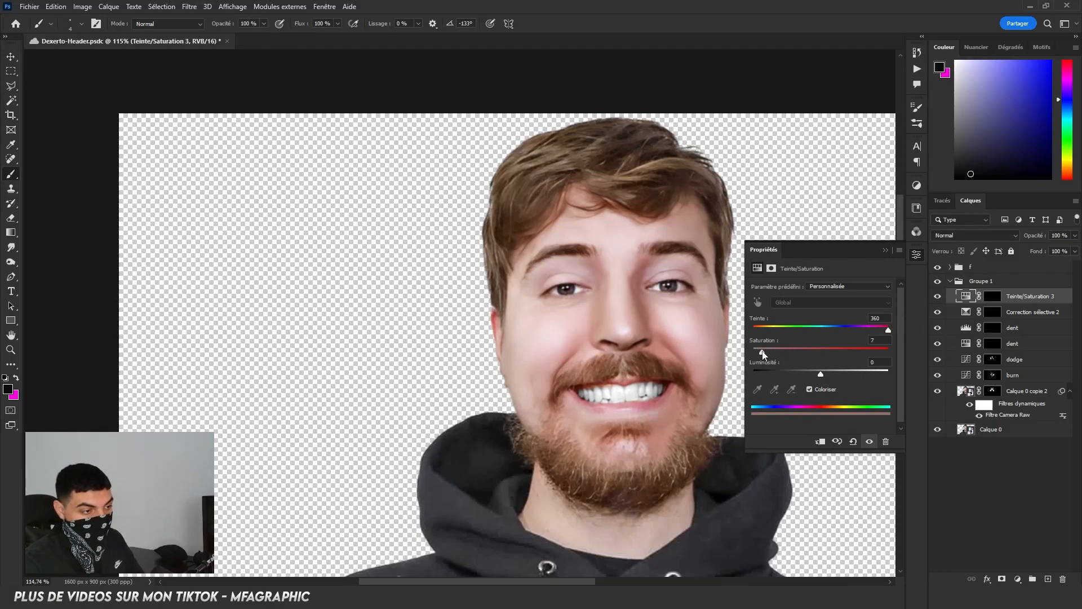
drag(885, 329, 761, 331)
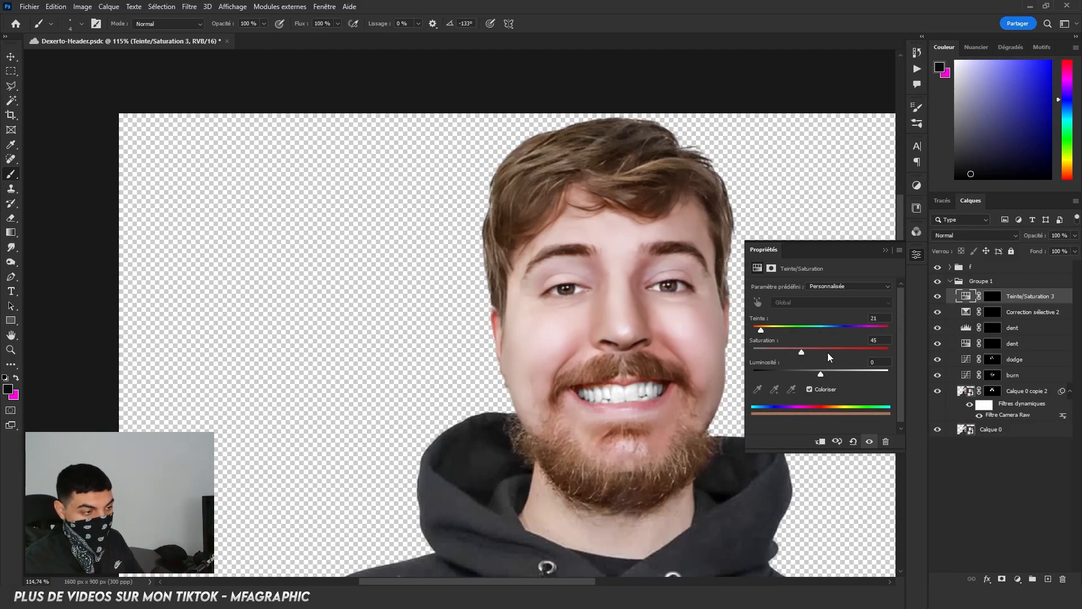
click(887, 251)
Step: Add a Color Balance adjustment layer above Teinte/Saturation 3 and shift the colours slightly toward red
scroll(608, 372, down, 5)
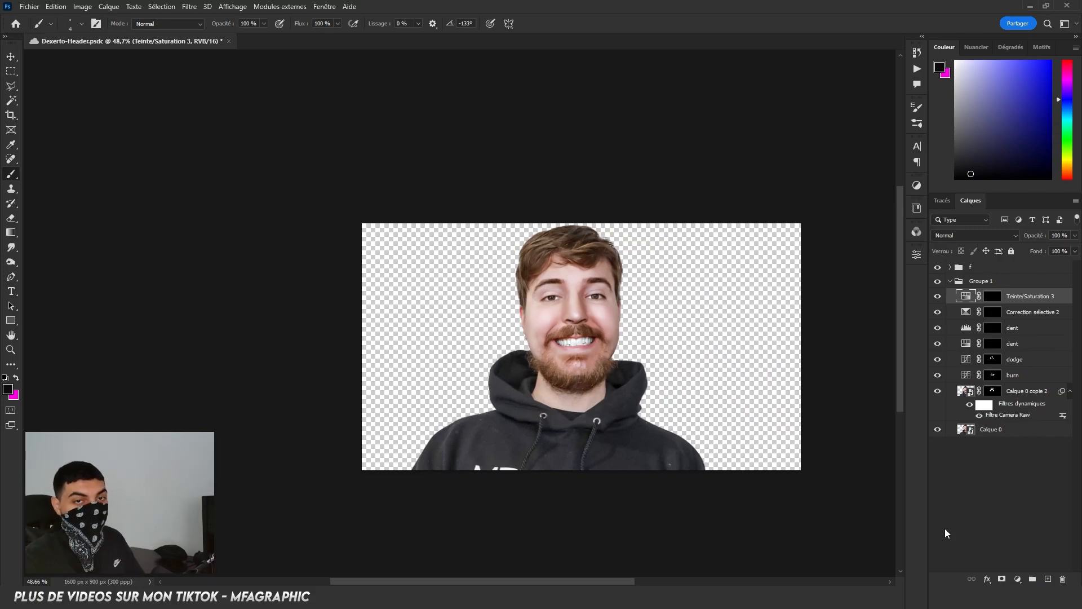
click(1017, 579)
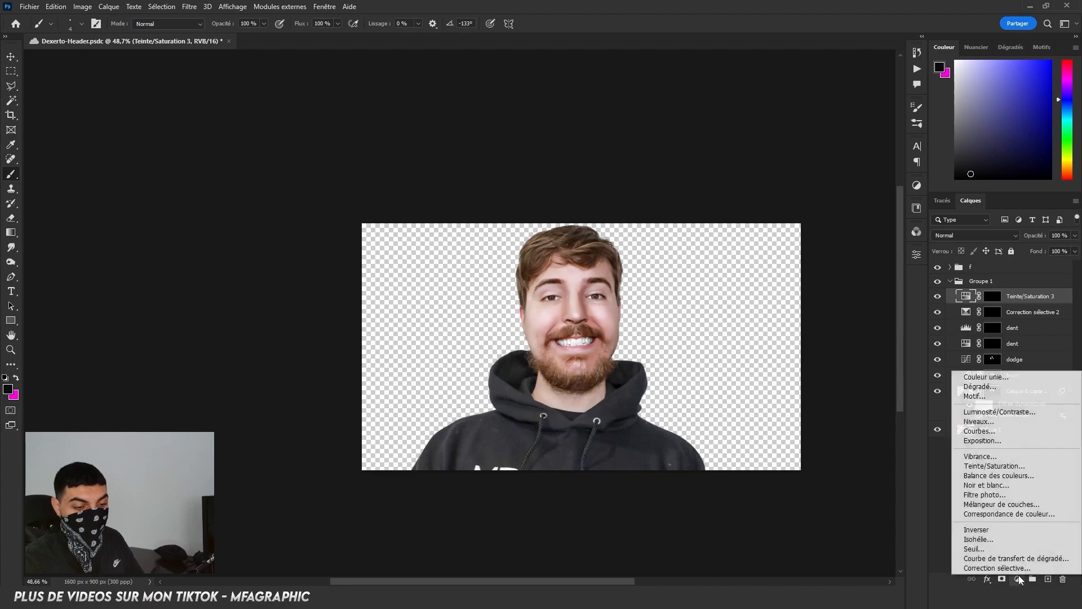
click(996, 475)
drag(806, 310, 811, 309)
click(886, 252)
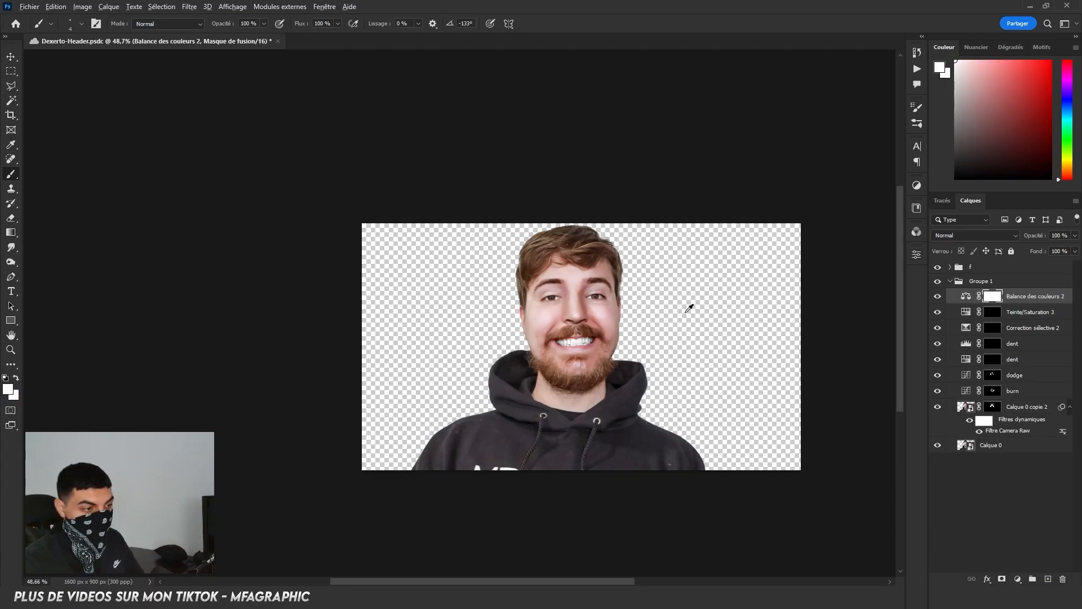
scroll(615, 342, up, 5)
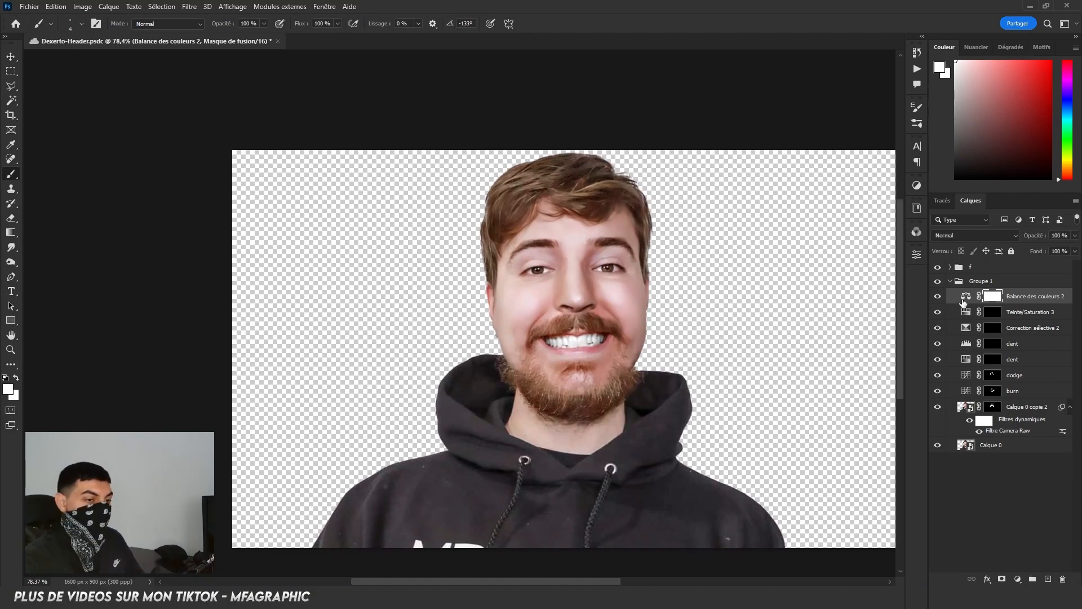
Step: Duplicate all layers from Balance des couleurs 2 down to Calque 0 and merge the copies into one layer
shift+click(1010, 450)
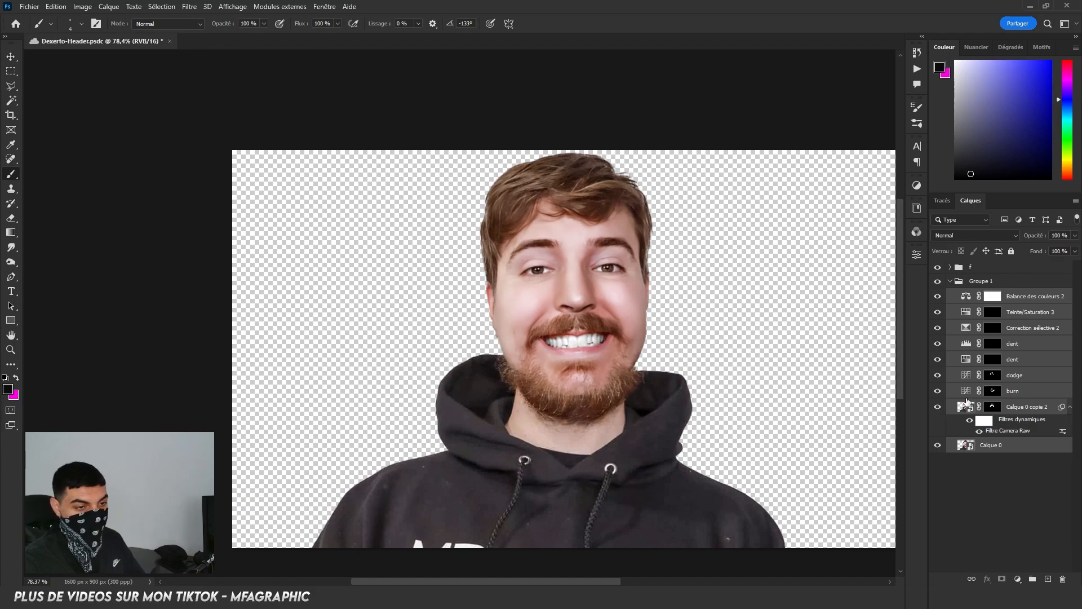
key(ctrl+j)
key(ctrl+e)
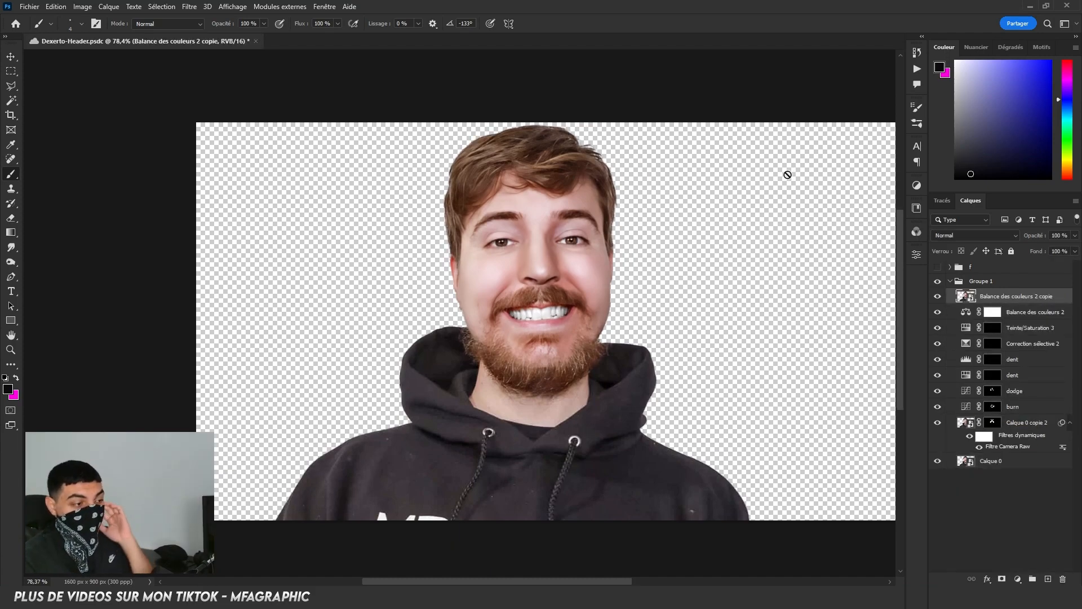
Step: Open the merged layer in the Camera Raw filter and set Réduction du bruit to 38 and Netteté to 26
click(189, 6)
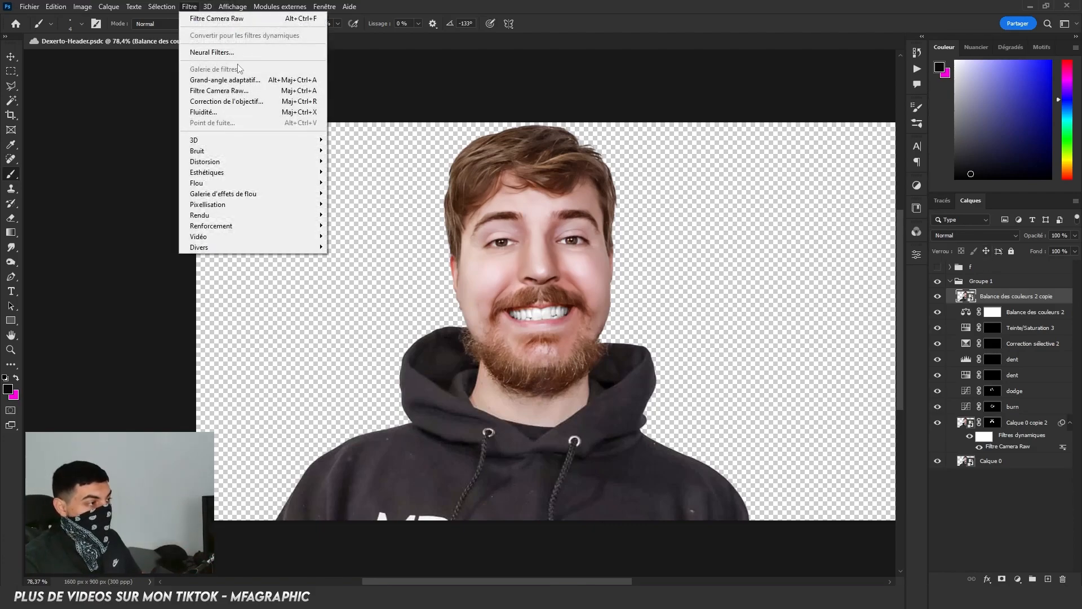
click(228, 89)
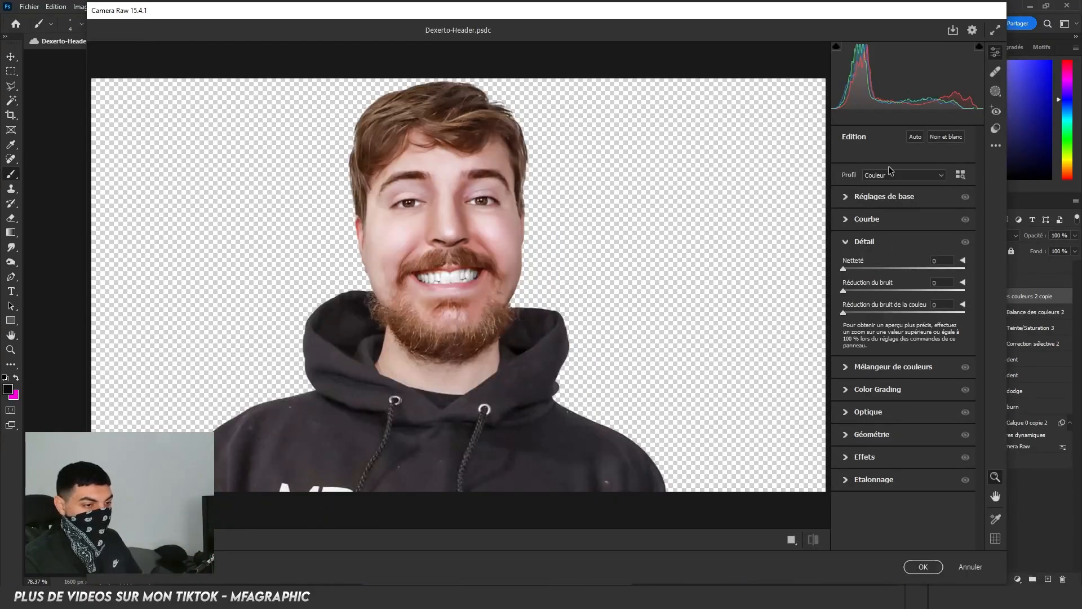
drag(854, 292, 890, 294)
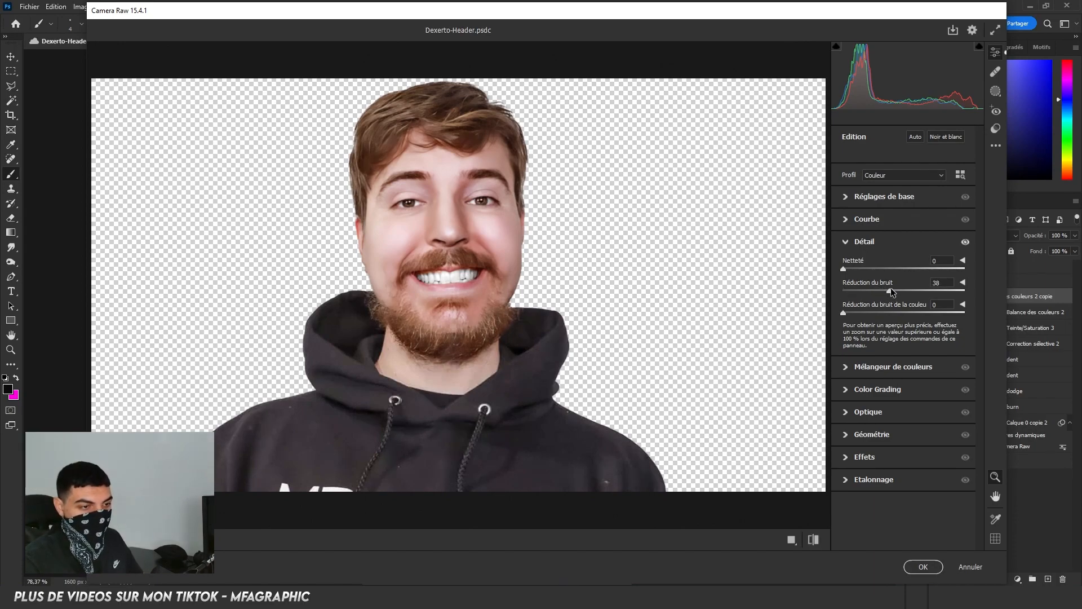
drag(854, 270, 867, 277)
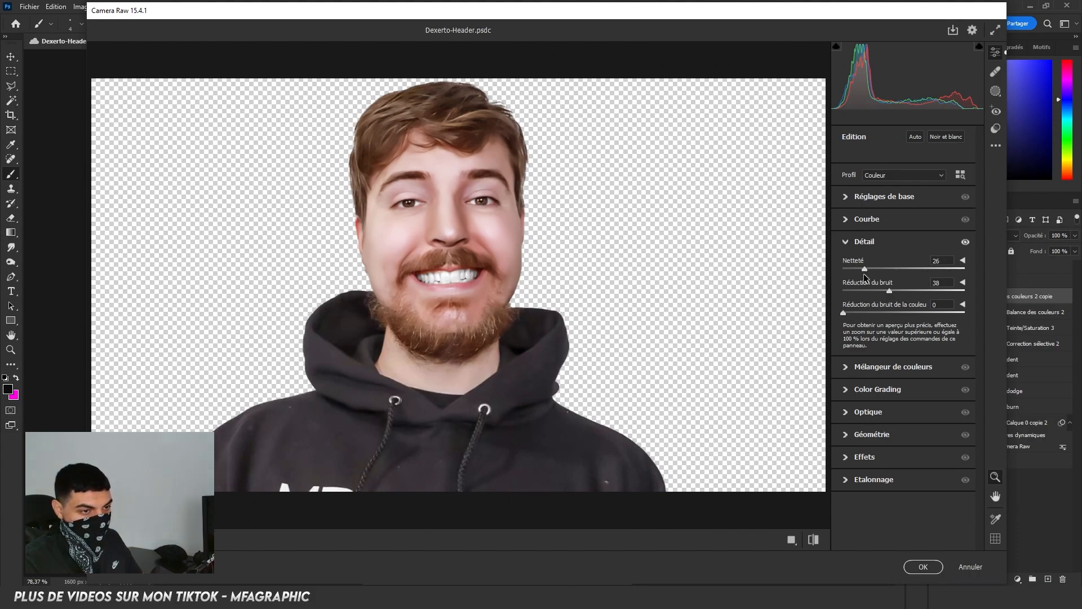
Step: Adjust the Camera Raw curve to Tons clairs +23, Teintes claires +11, Teintes sombres +19 and Tons foncés +13
click(867, 218)
drag(903, 407, 919, 407)
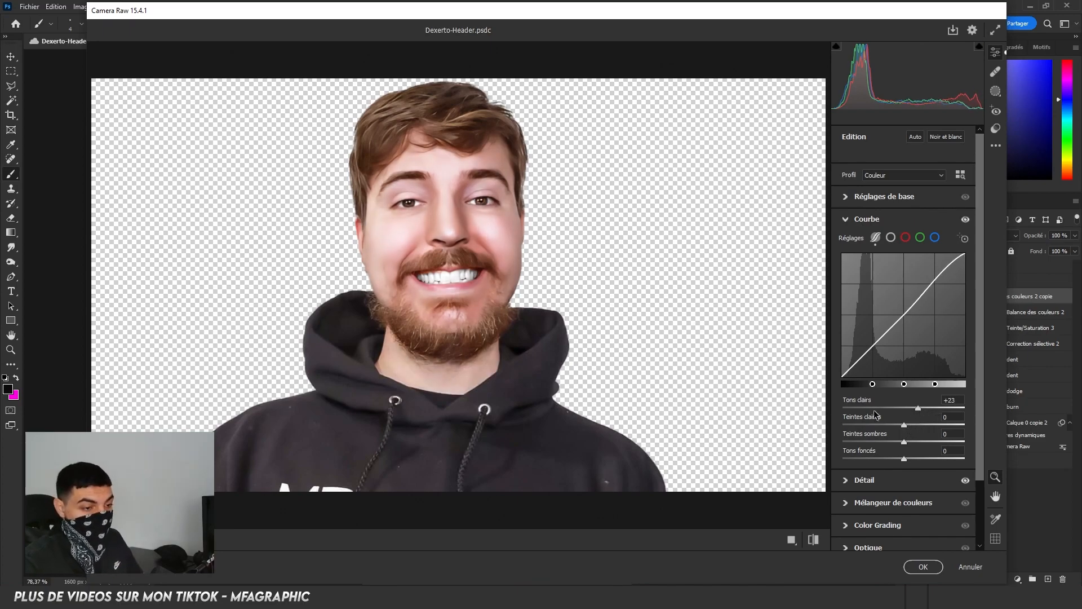
drag(909, 423, 919, 449)
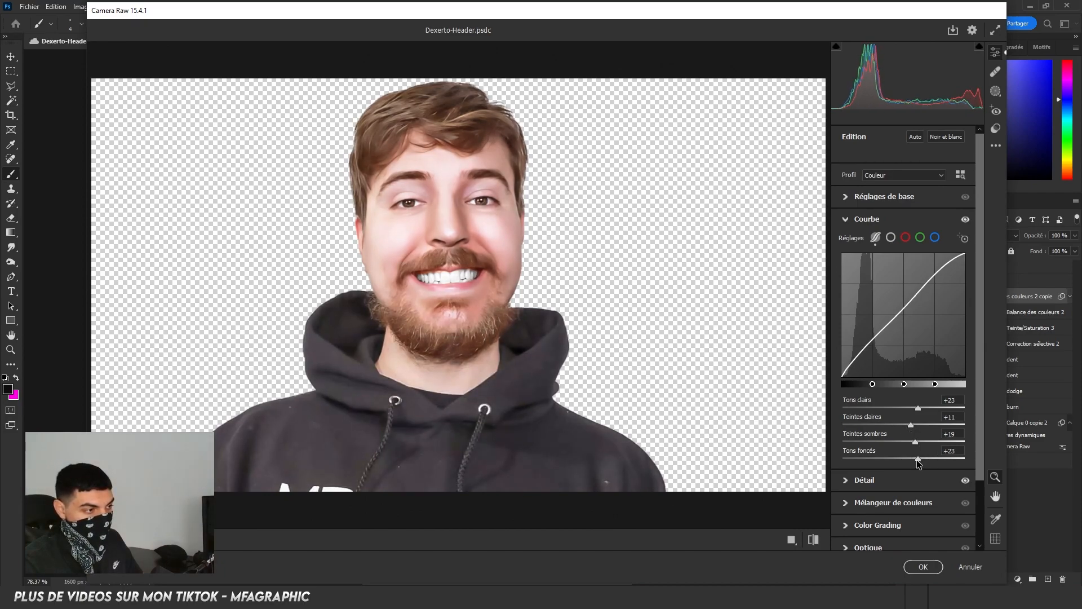
click(912, 459)
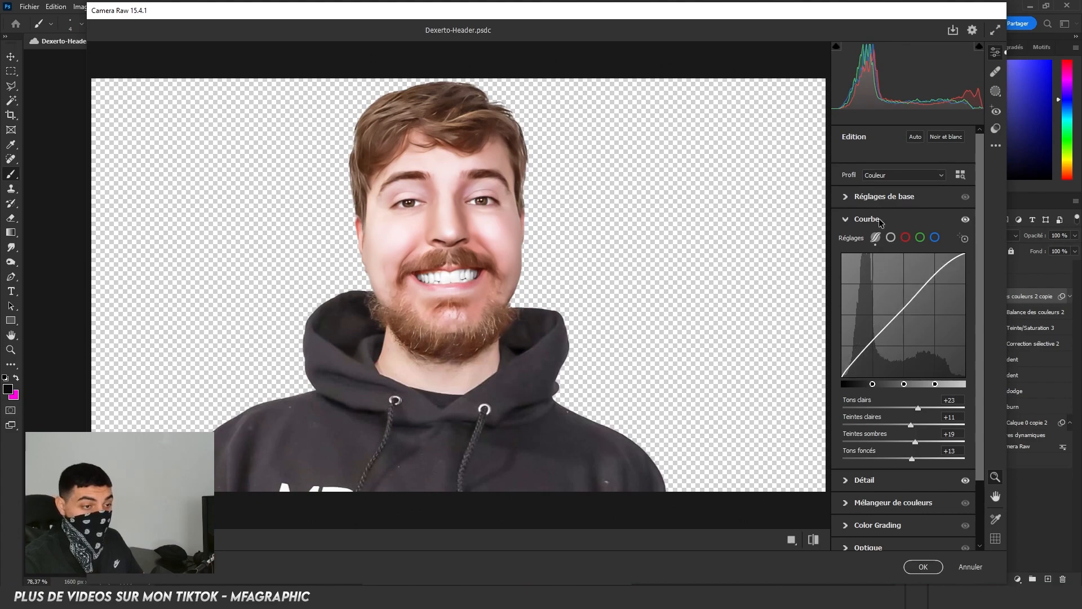
Step: Set the basic Camera Raw adjustments to Contraste +13, Tons clairs -57, Tons foncés -33, Blancs +10 and Noirs -31
click(884, 198)
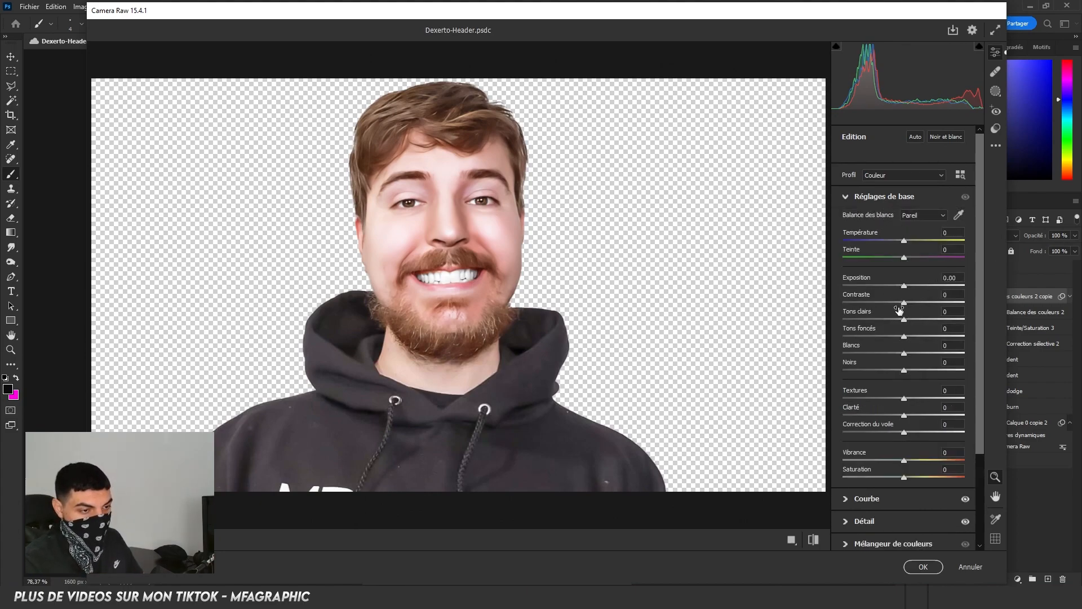
drag(904, 303, 914, 305)
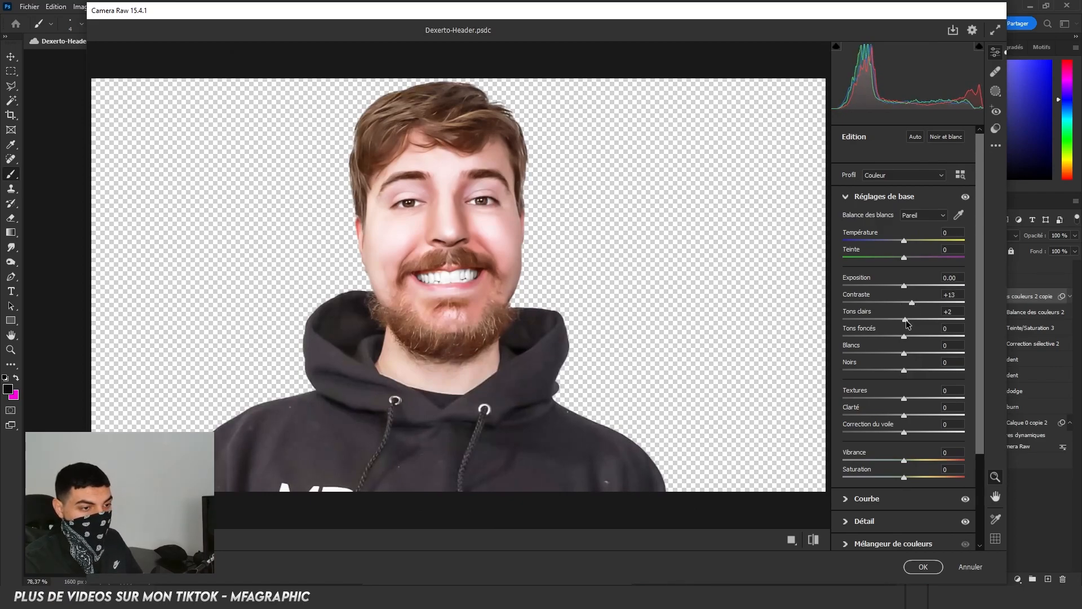
drag(905, 320, 929, 409)
double_click(929, 409)
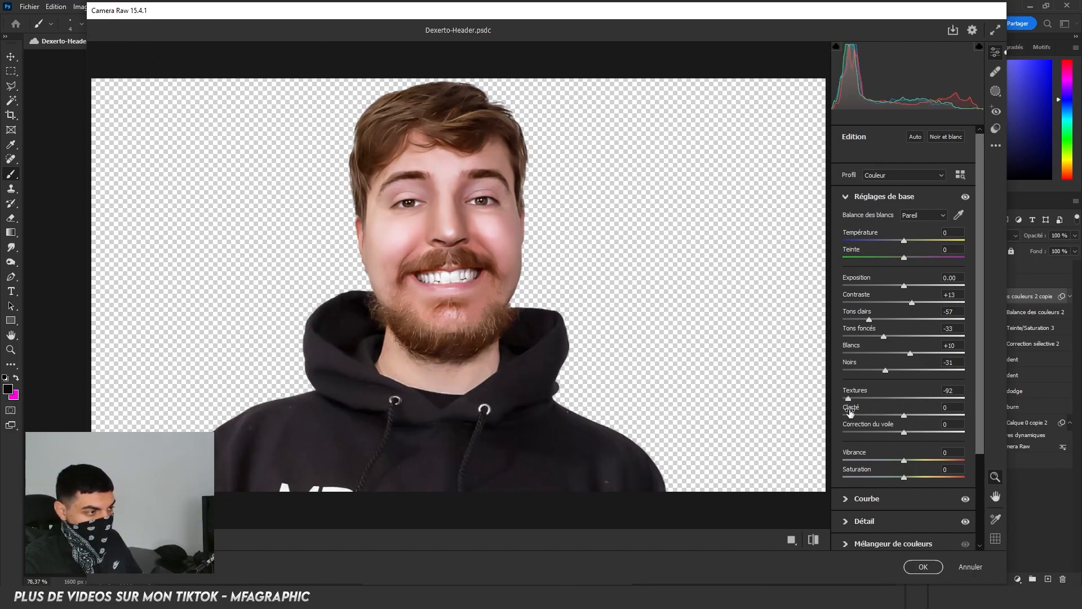
Step: Reset Textures and Clarté to 0, set Correction du voile to +17 and apply the Camera Raw filter
drag(907, 417, 919, 417)
double_click(913, 417)
drag(904, 433, 915, 434)
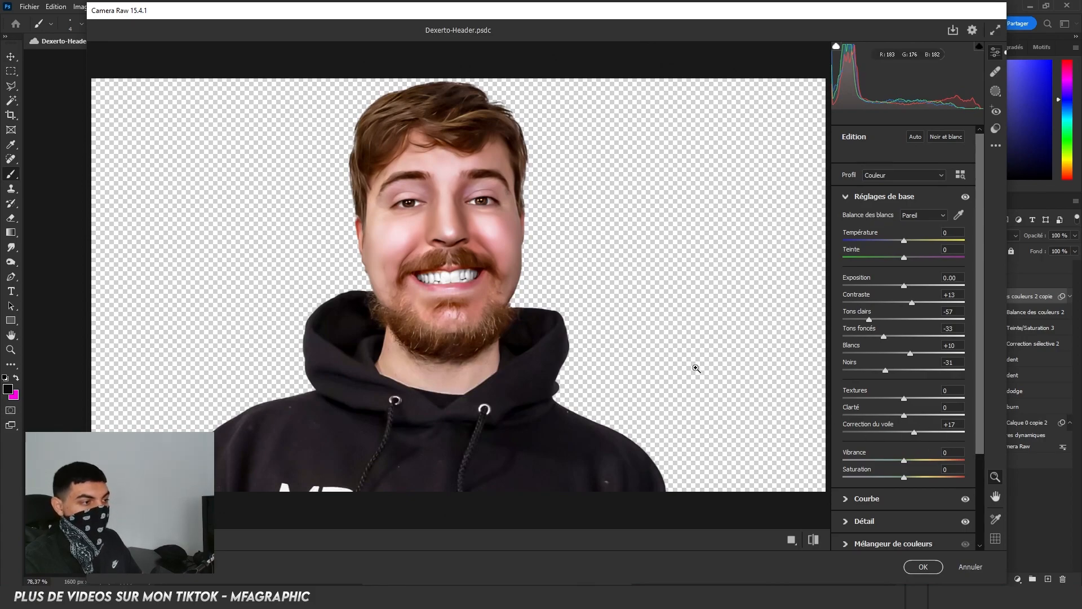
key(Return)
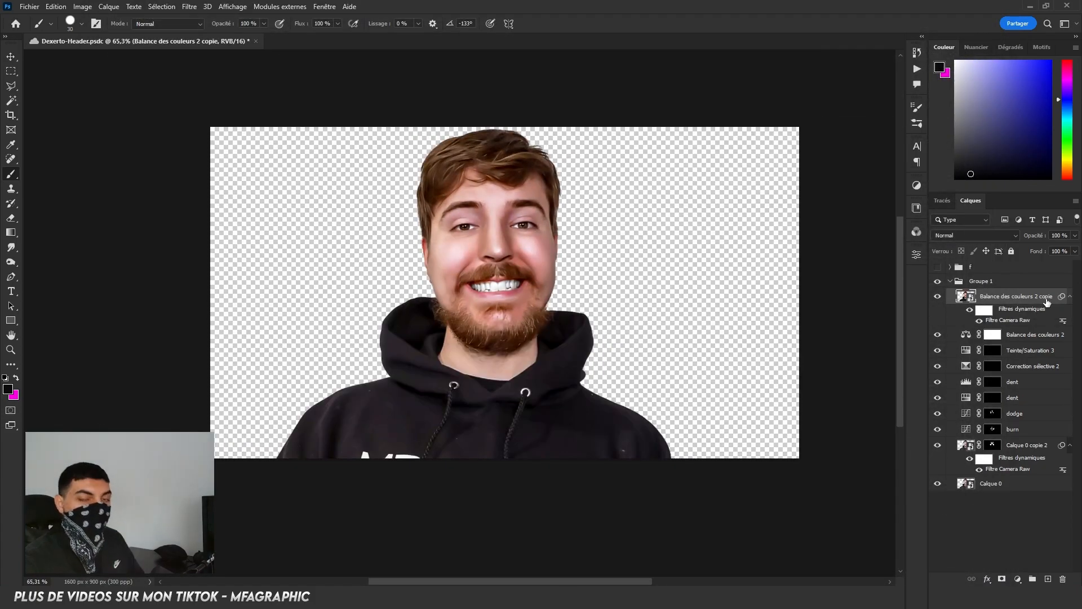
Step: Add a Levels adjustment layer above the merged copy with the black input level at 18 and invert its mask
click(1017, 578)
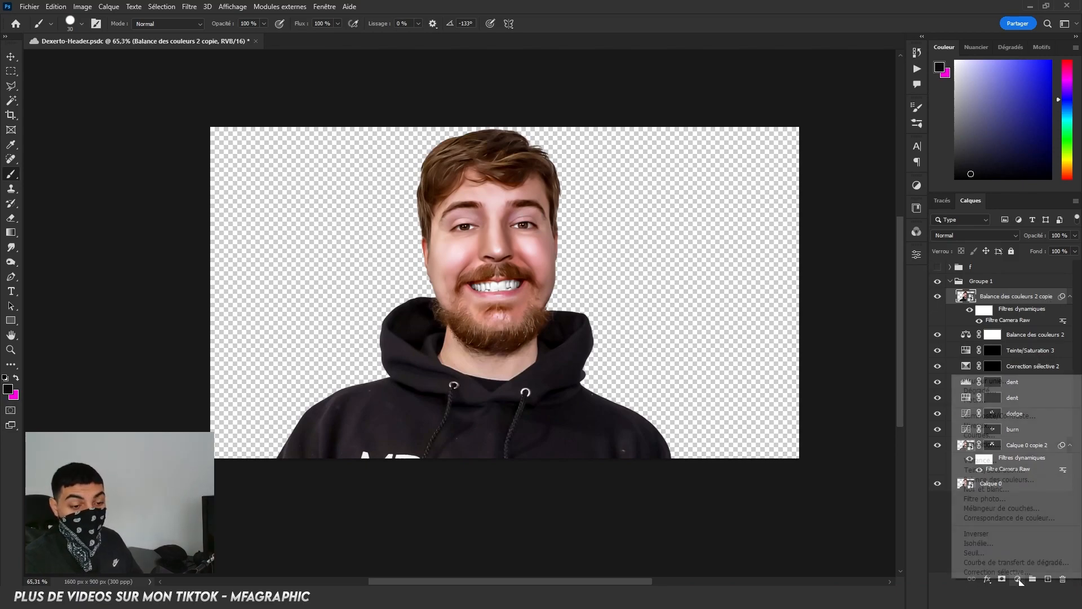
click(984, 427)
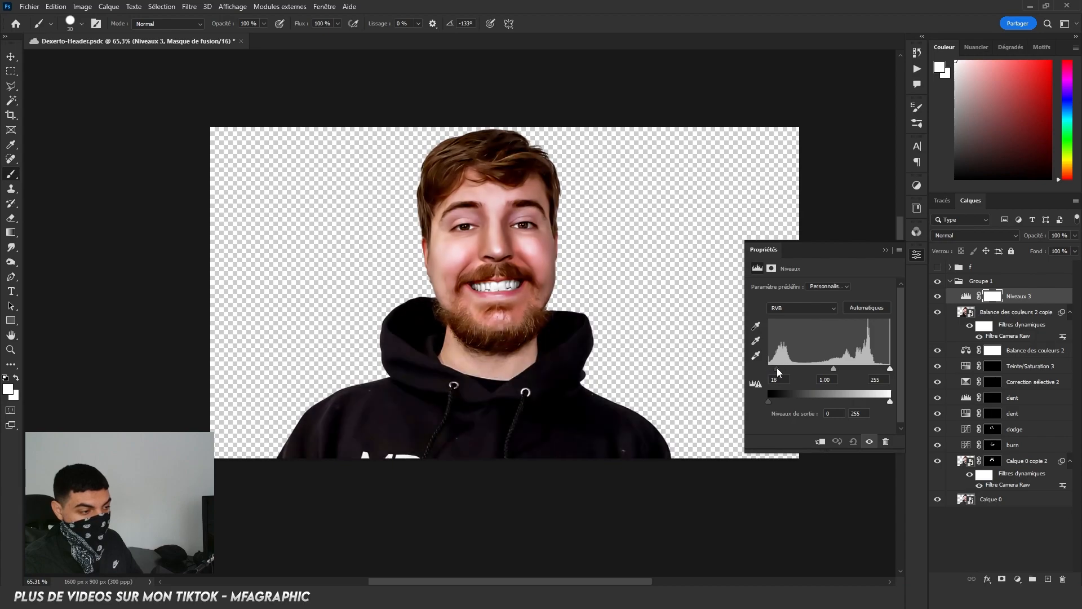
click(885, 250)
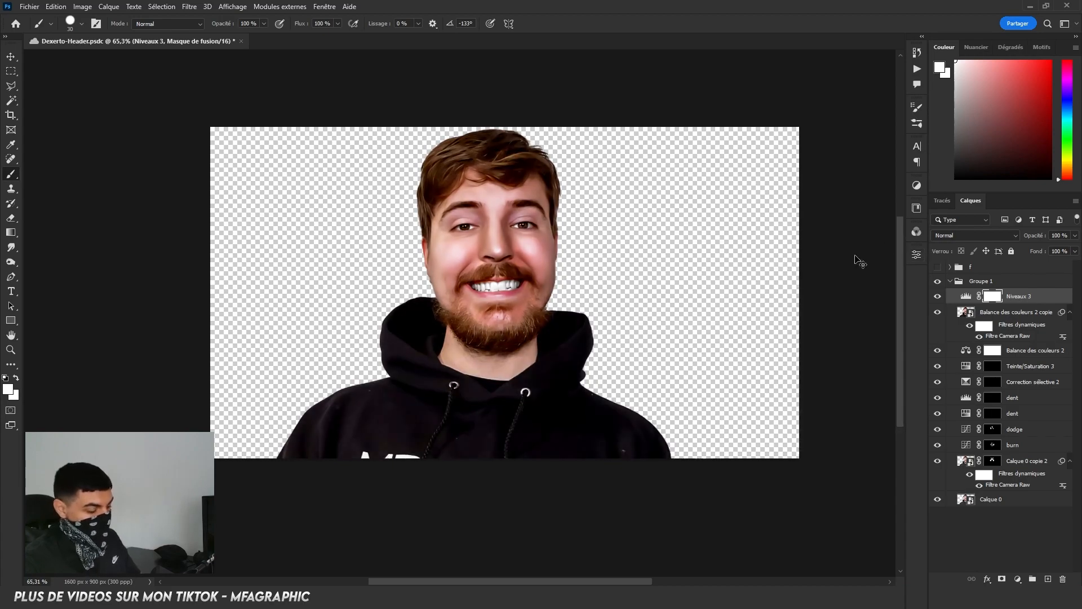
key(ctrl+i)
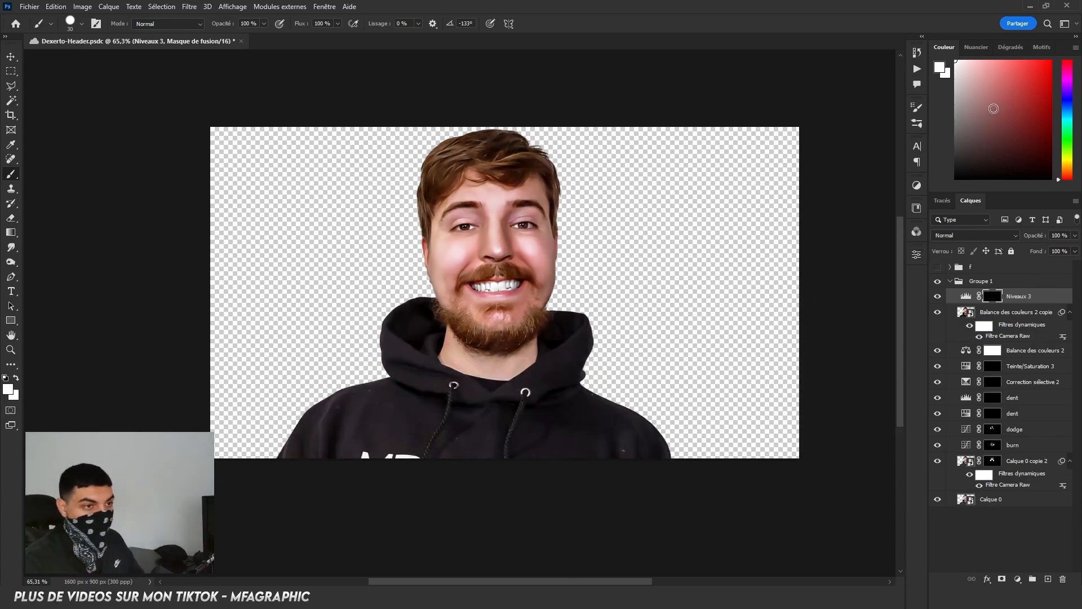
Step: Paint white over the hoodie in the Levels mask to darken only the clothing, and save the document
mouse_move(634, 462)
mouse_down()
mouse_move(300, 485)
mouse_move(255, 370)
mouse_move(549, 476)
mouse_move(550, 430)
mouse_move(502, 439)
mouse_move(367, 345)
mouse_move(550, 404)
mouse_move(261, 472)
mouse_up()
drag(541, 411, 505, 552)
mouse_move(429, 374)
mouse_down()
mouse_move(412, 354)
mouse_move(473, 435)
mouse_move(430, 234)
mouse_up()
scroll(527, 379, down, 5)
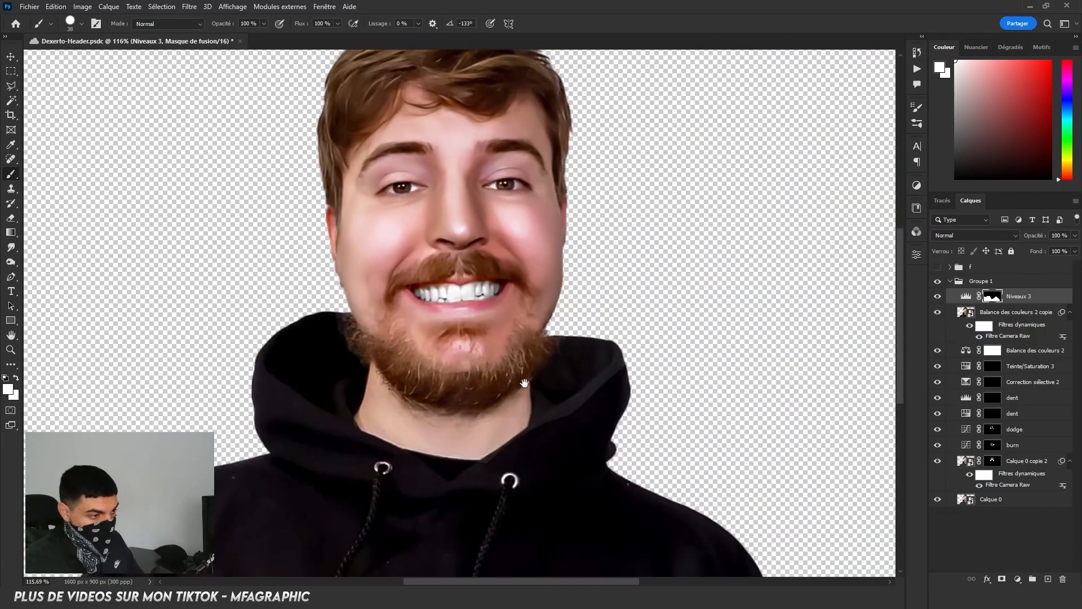
scroll(558, 467, up, 5)
key(ctrl+s)
key(ctrl+minus)
key(ctrl+minus)
key(ctrl+minus)
key(m)
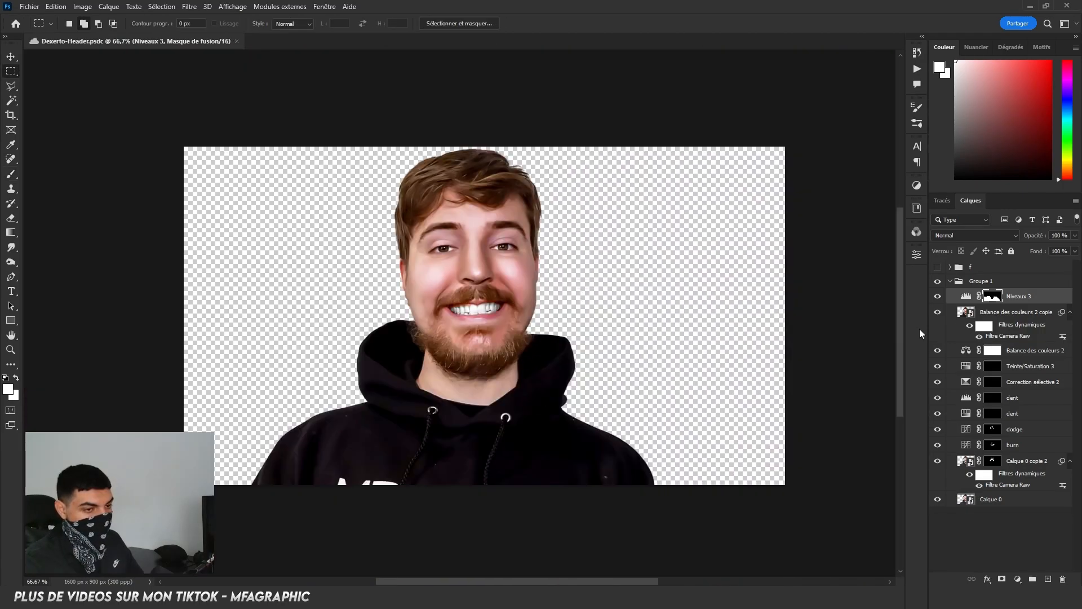
Step: Compare the portrait before and after by hiding and showing all retouching layers above Calque 0
click(937, 312)
click(937, 296)
click(938, 460)
click(937, 350)
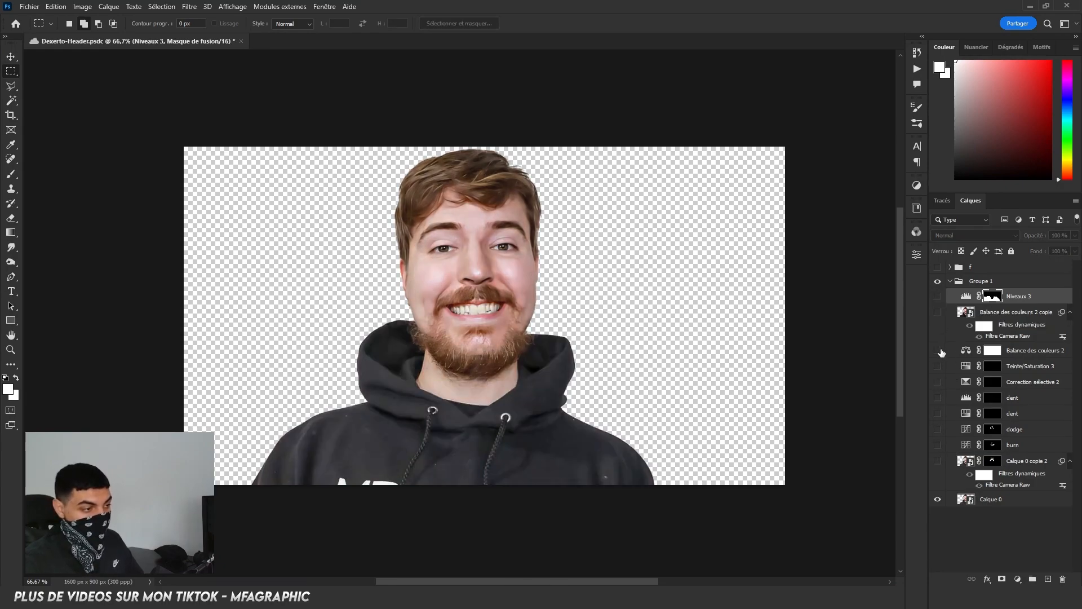
click(937, 350)
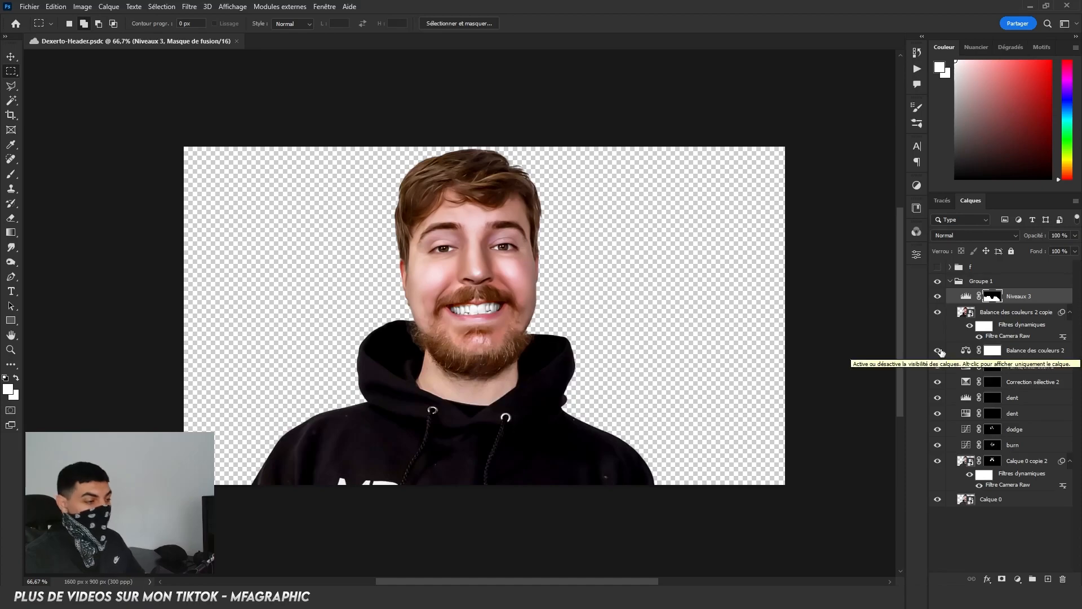